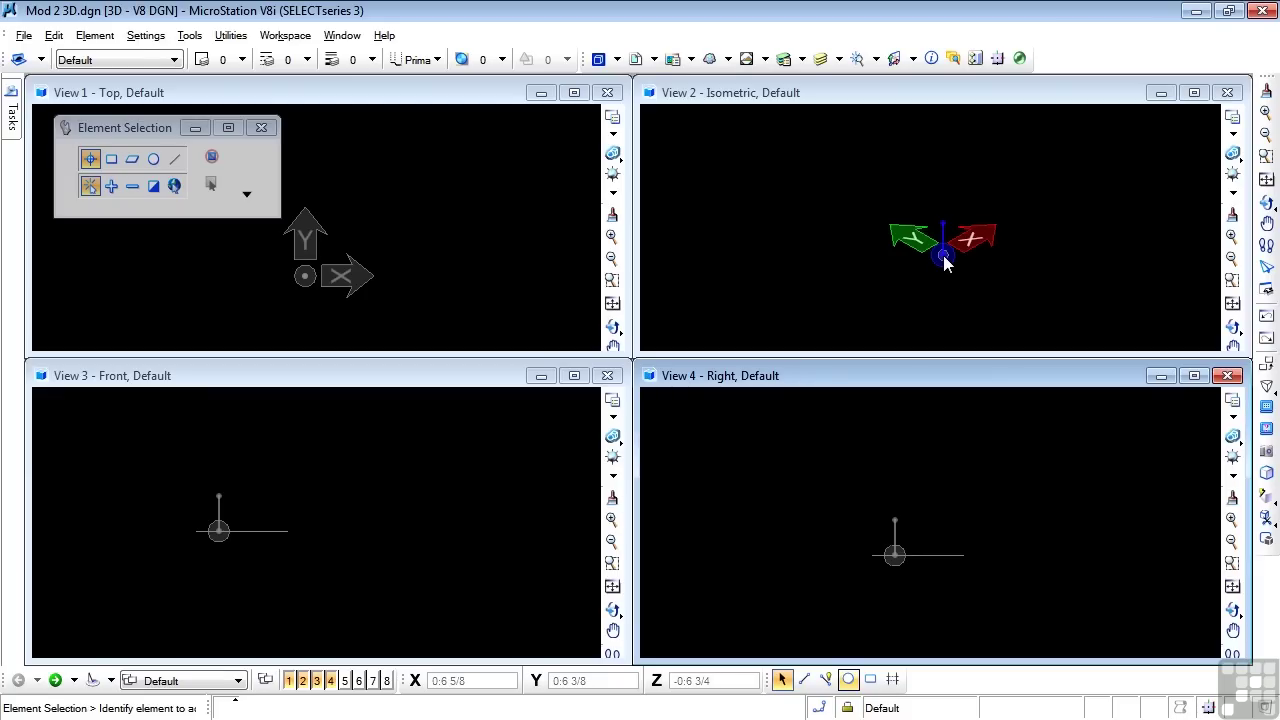
# Begin a line at the origin, with X, Y and Z all set to 0
pyautogui.click(805, 680)
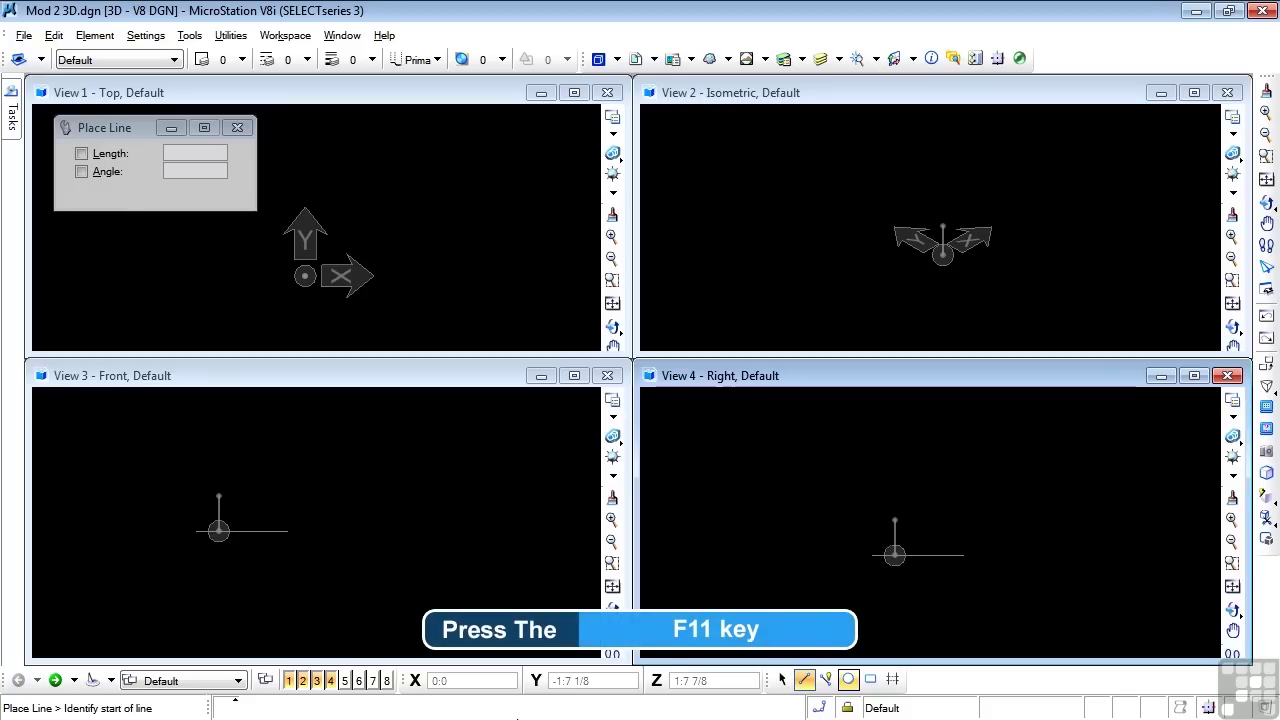
pyautogui.press('F11')
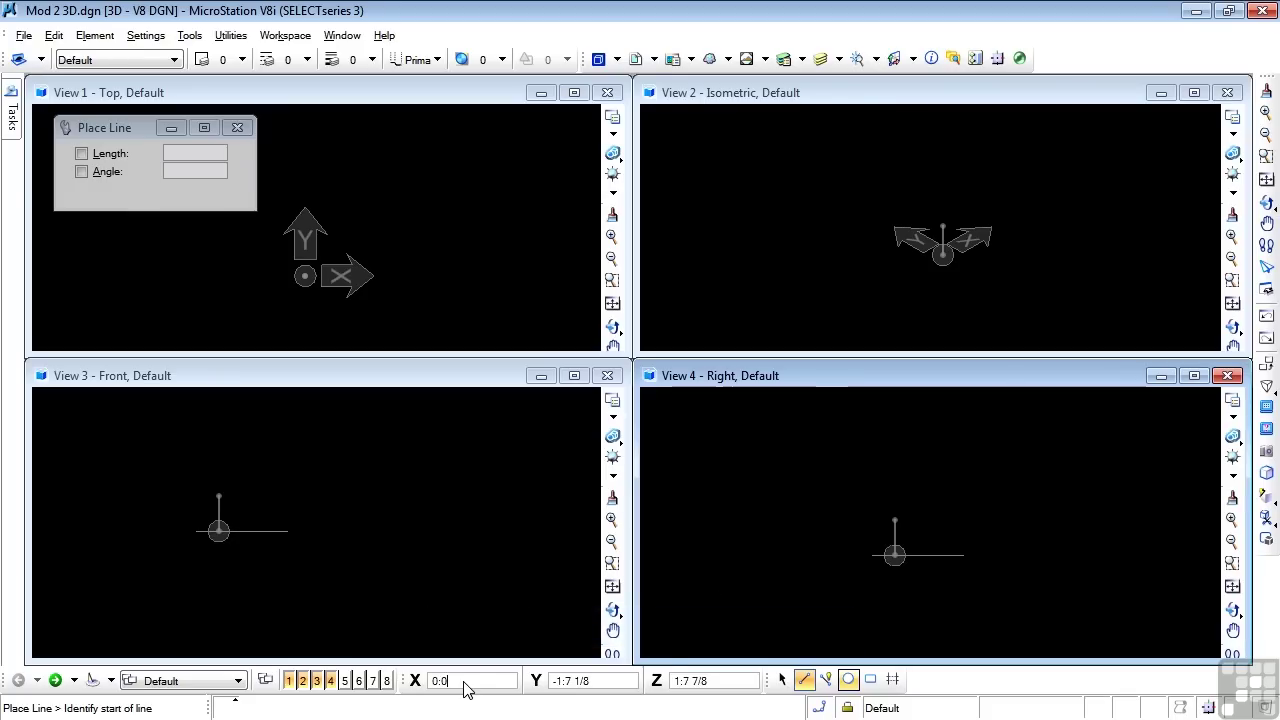
pyautogui.press('BackSpace')
pyautogui.press('BackSpace')
pyautogui.press('Tab')
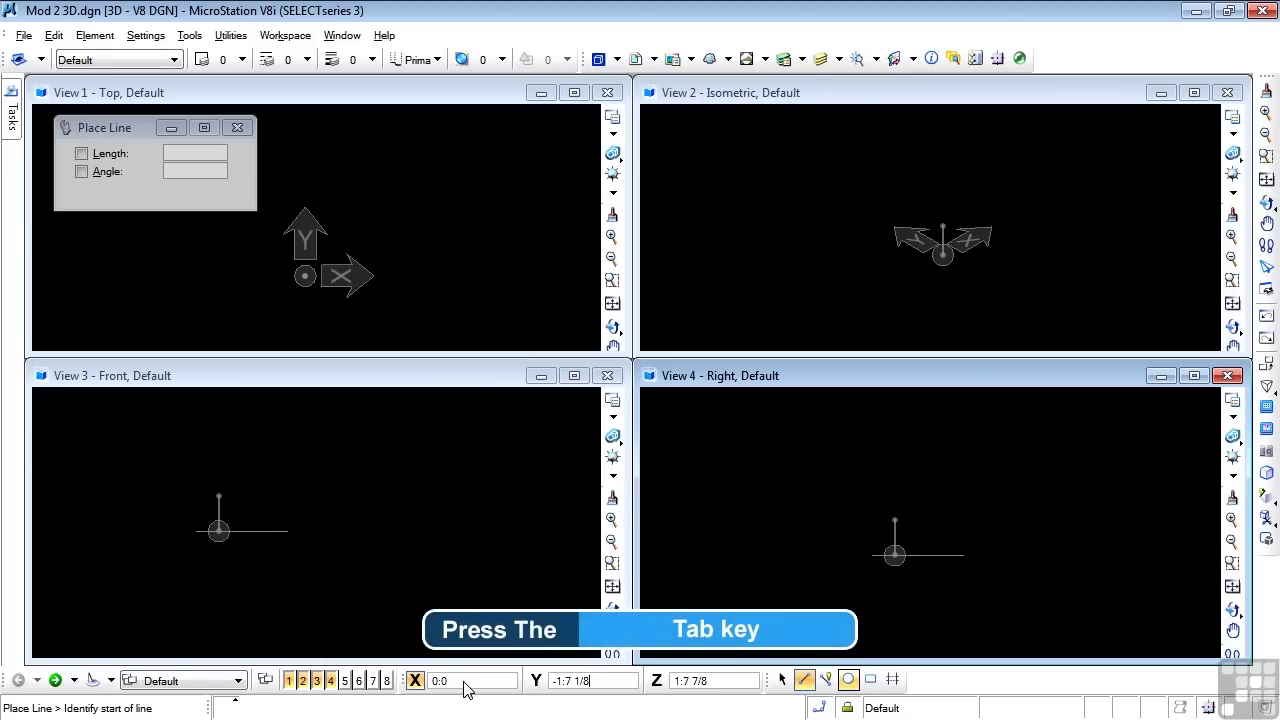
pyautogui.write('0')
pyautogui.press('Tab')
pyautogui.write('0')
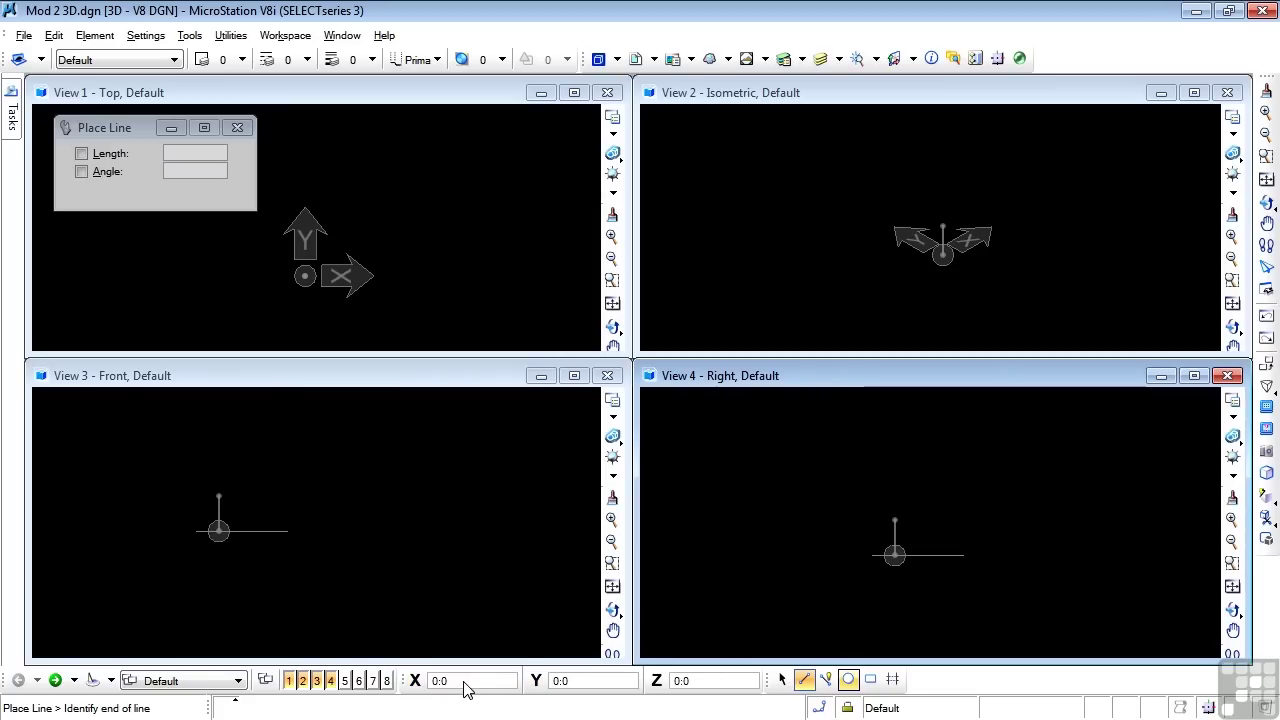
pyautogui.click(563, 508)
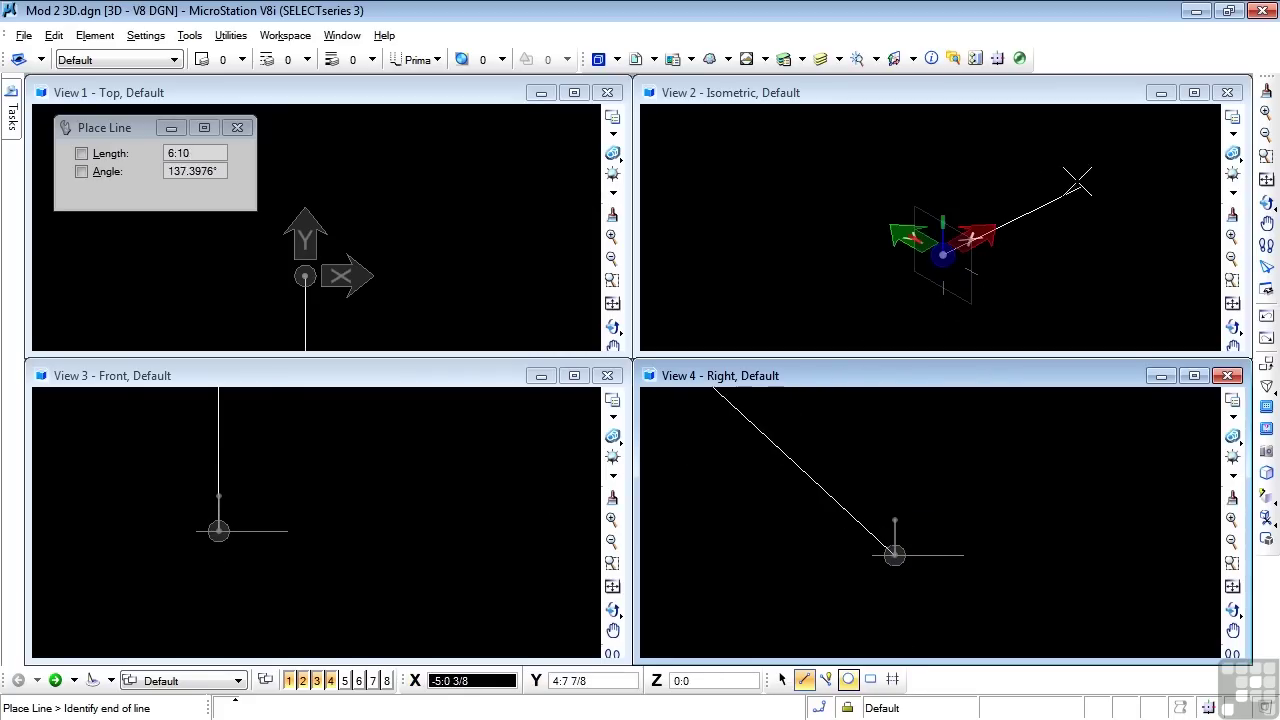
# In the isometric view, align the drawing plane to front and place the profile's 0:10 base line along the X axis
pyautogui.scroll(2, 1058, 195)
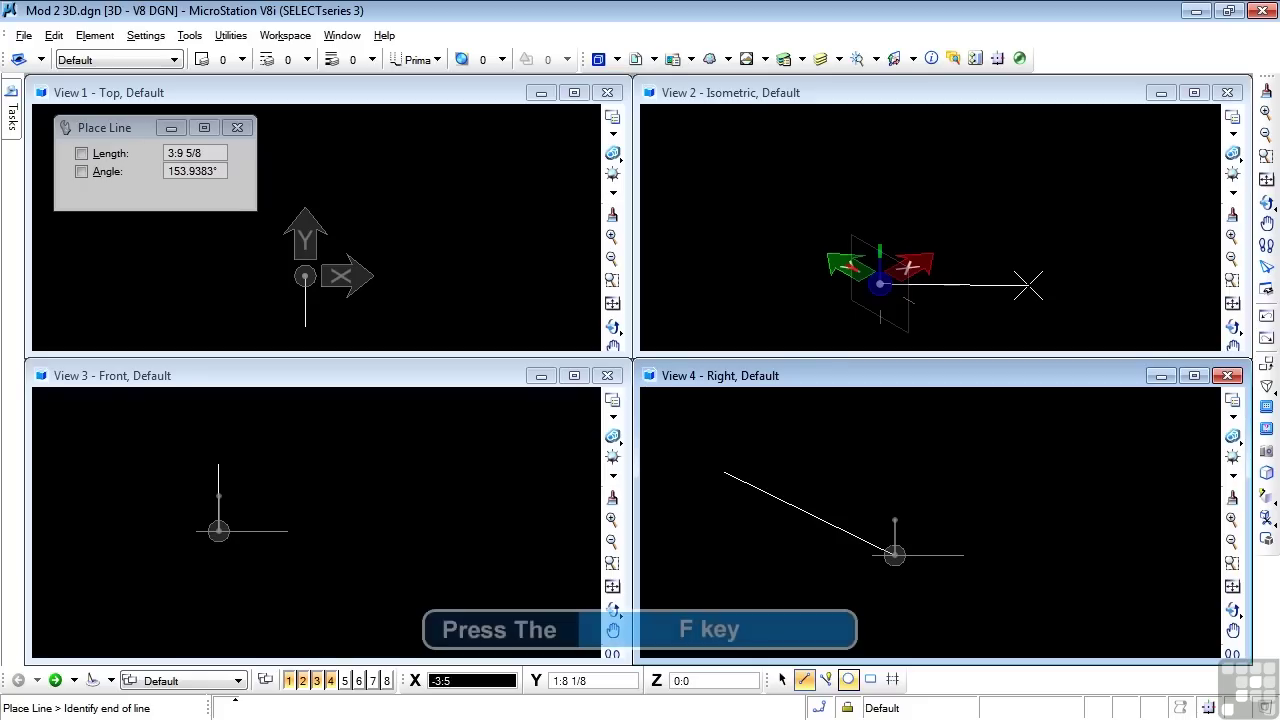
pyautogui.press('f')
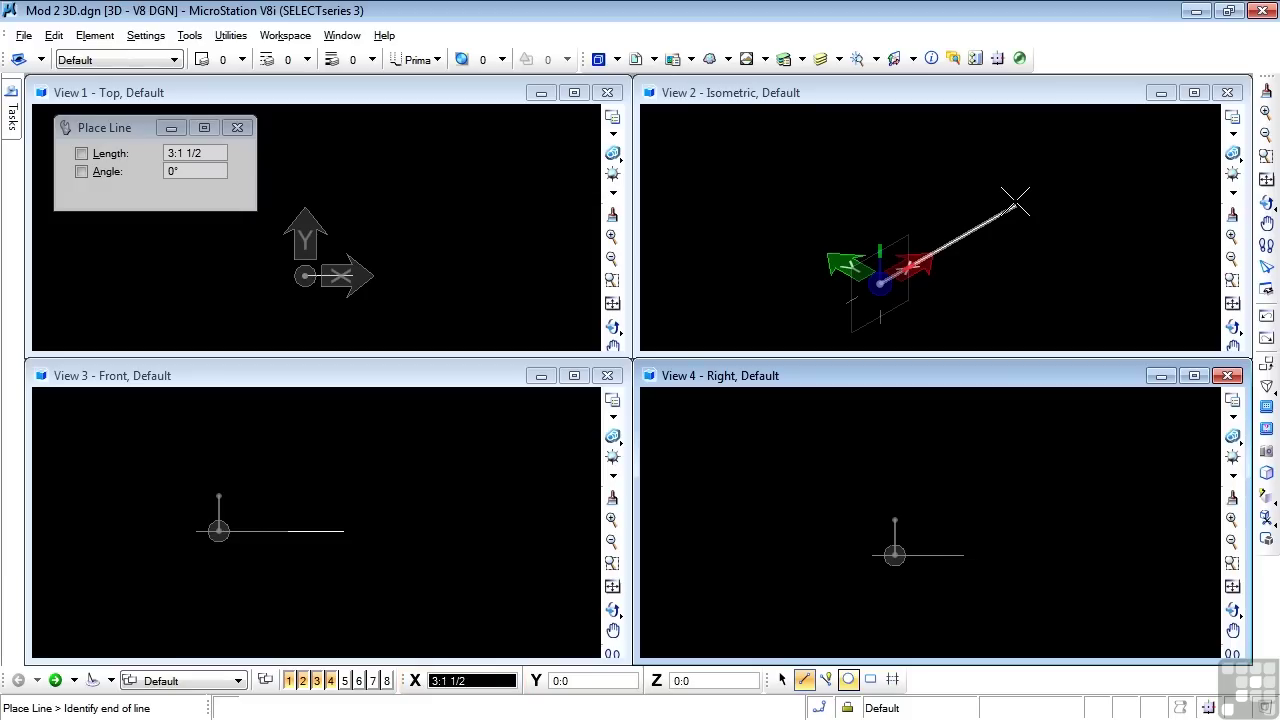
pyautogui.press('BackSpace')
pyautogui.write(':10')
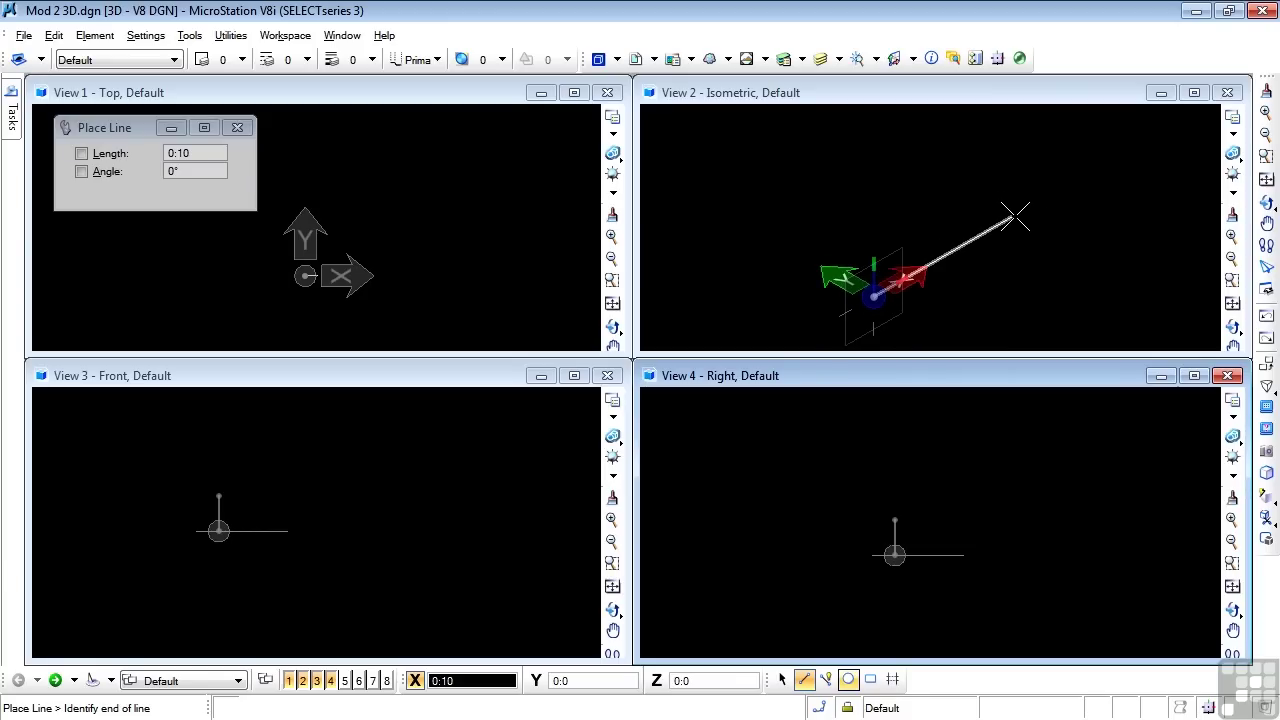
pyautogui.click(1015, 216)
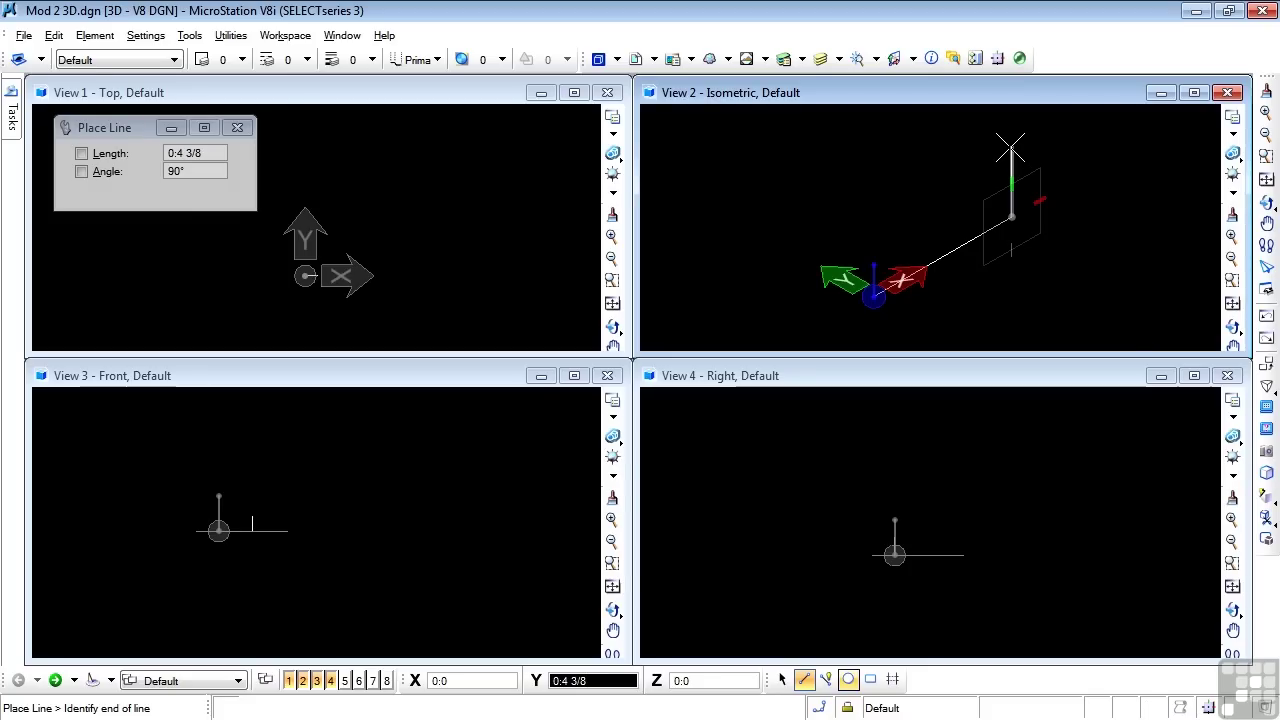
# Continue the stepped profile from the base line's end with segments of 0:5 up, 0:5 back and 0:5 up
pyautogui.write(':5')
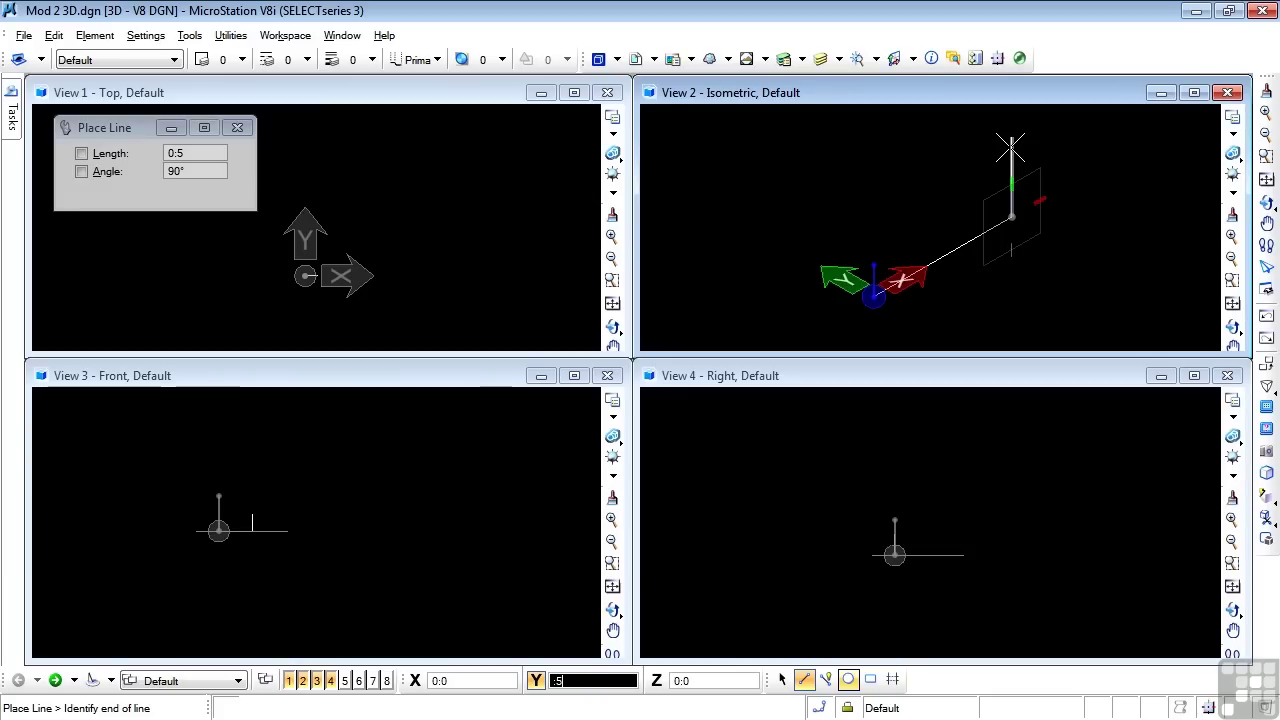
pyautogui.click(1010, 148)
pyautogui.write('0:6 1/8')
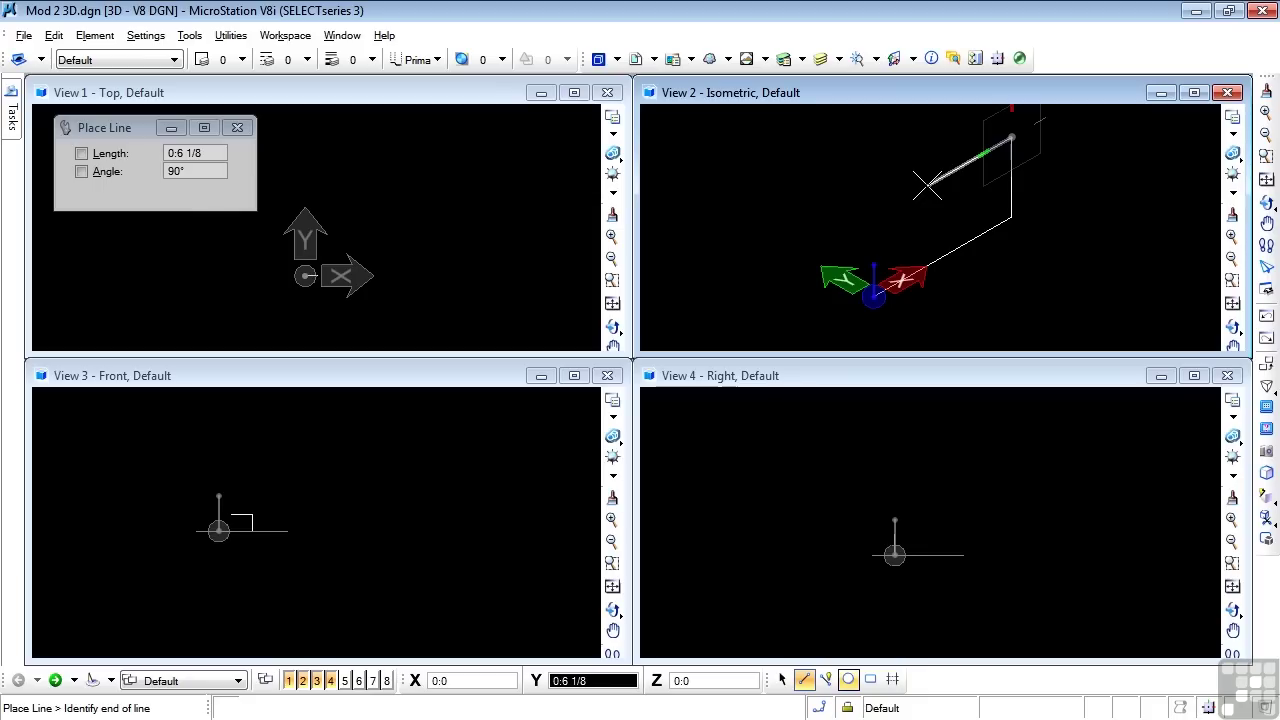
pyautogui.write('0:5')
pyautogui.click(938, 178)
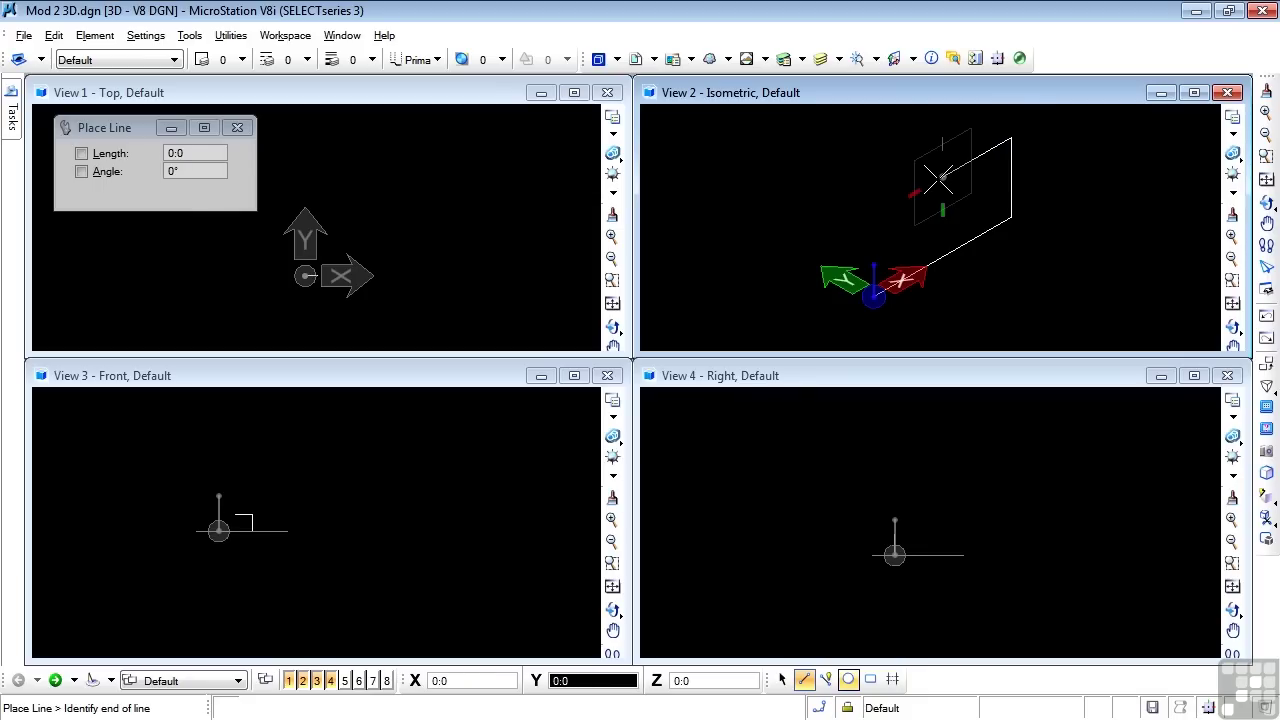
pyautogui.keyDown('shift'); pyautogui.moveTo(943, 252); pyautogui.dragTo(957, 143); pyautogui.keyUp('shift')
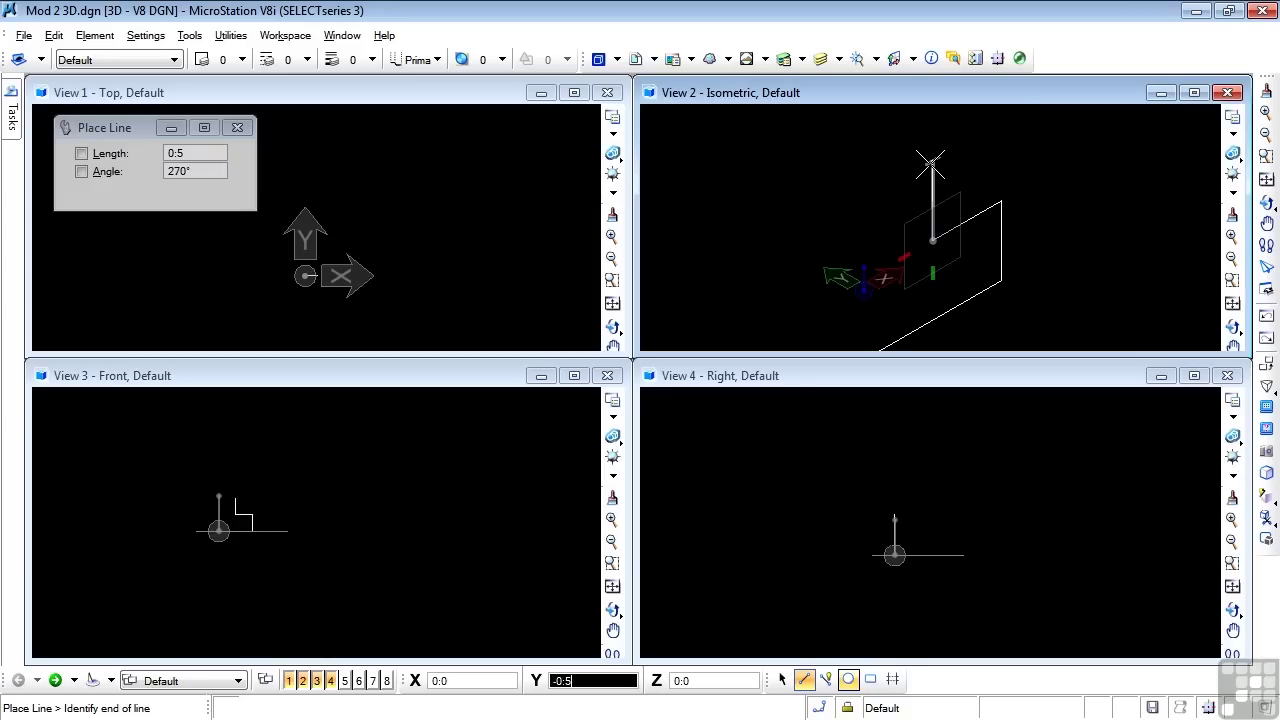
pyautogui.click(931, 162)
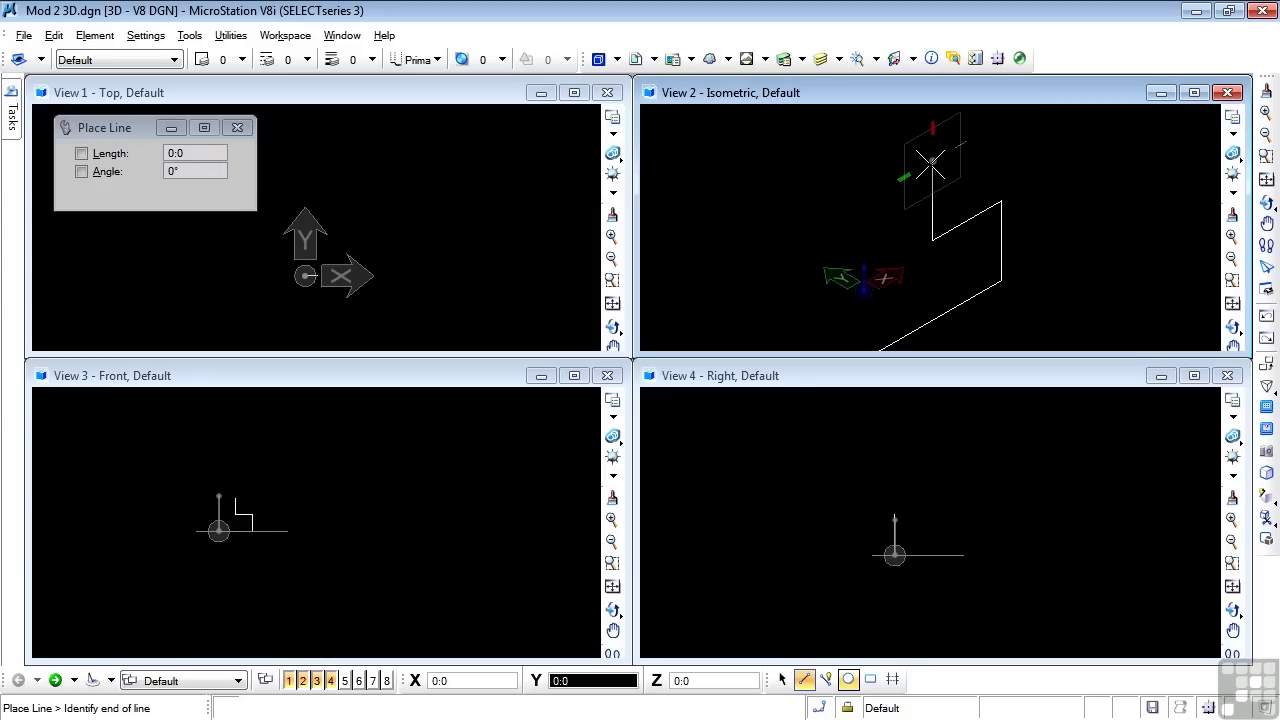
# Add the 0:5 top segment of the profile, then close the outline back at the origin
pyautogui.scroll(-1, 862, 176)
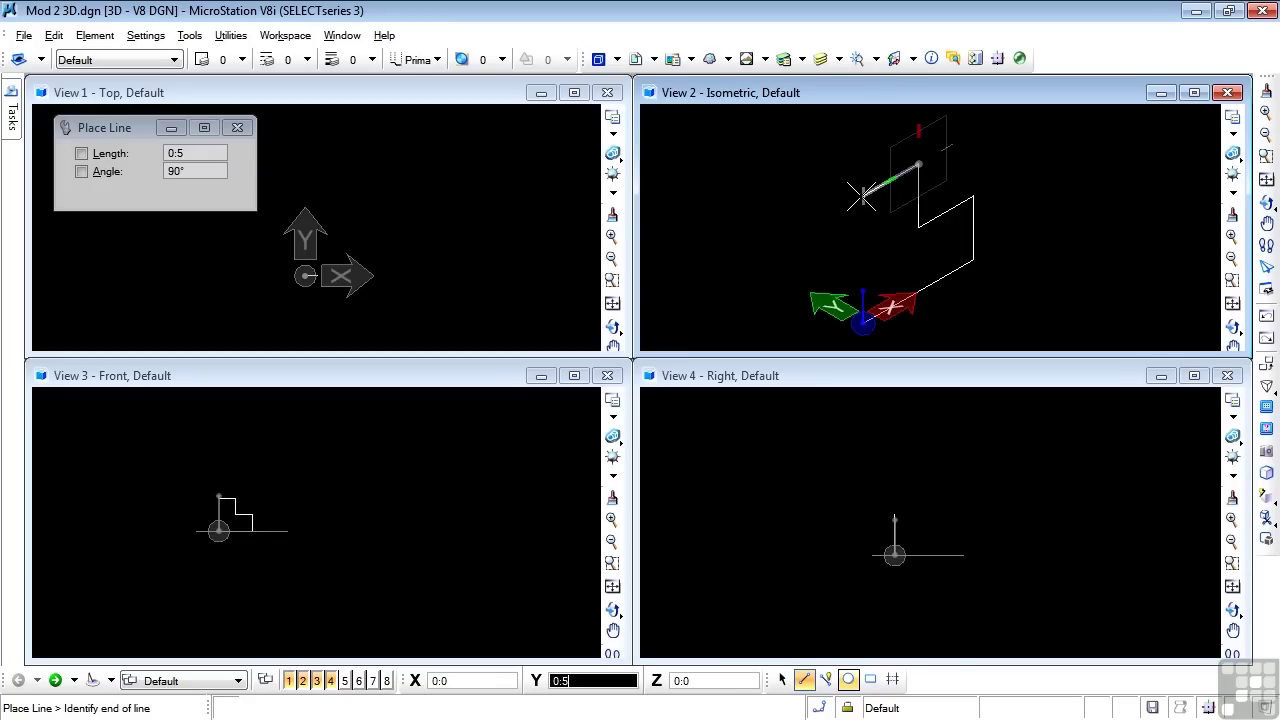
pyautogui.click(862, 196)
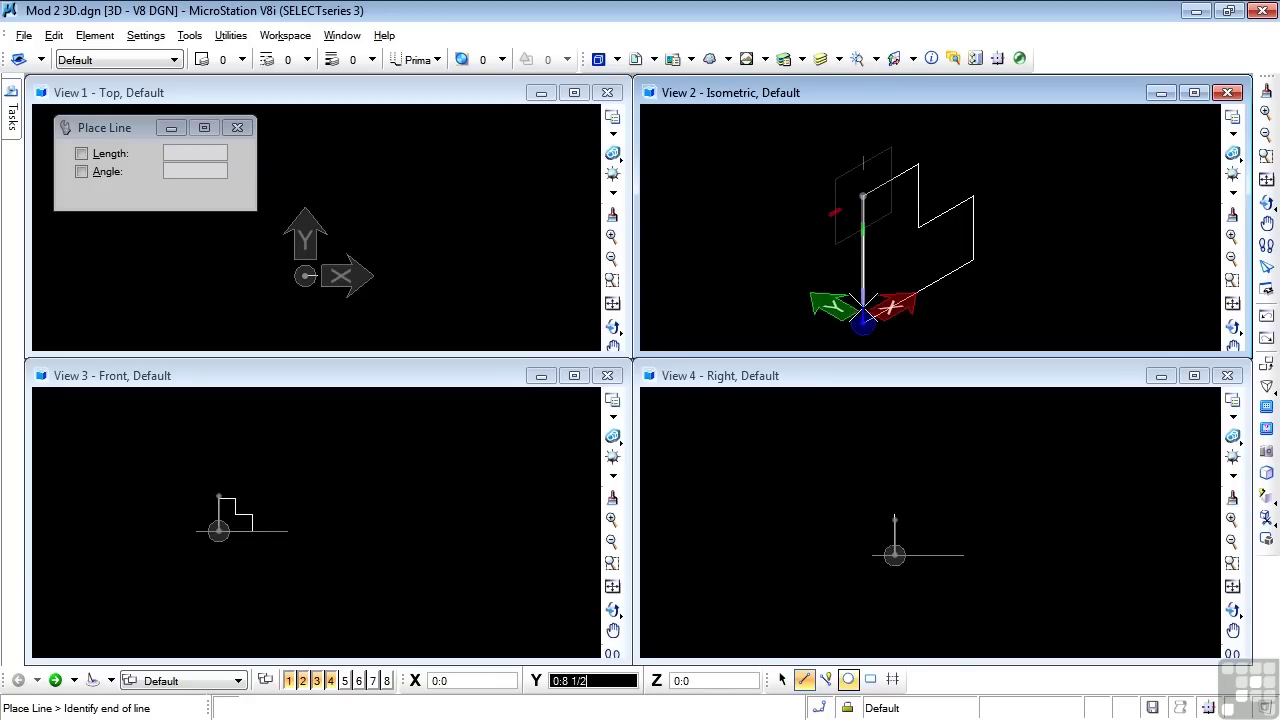
pyautogui.click(862, 322)
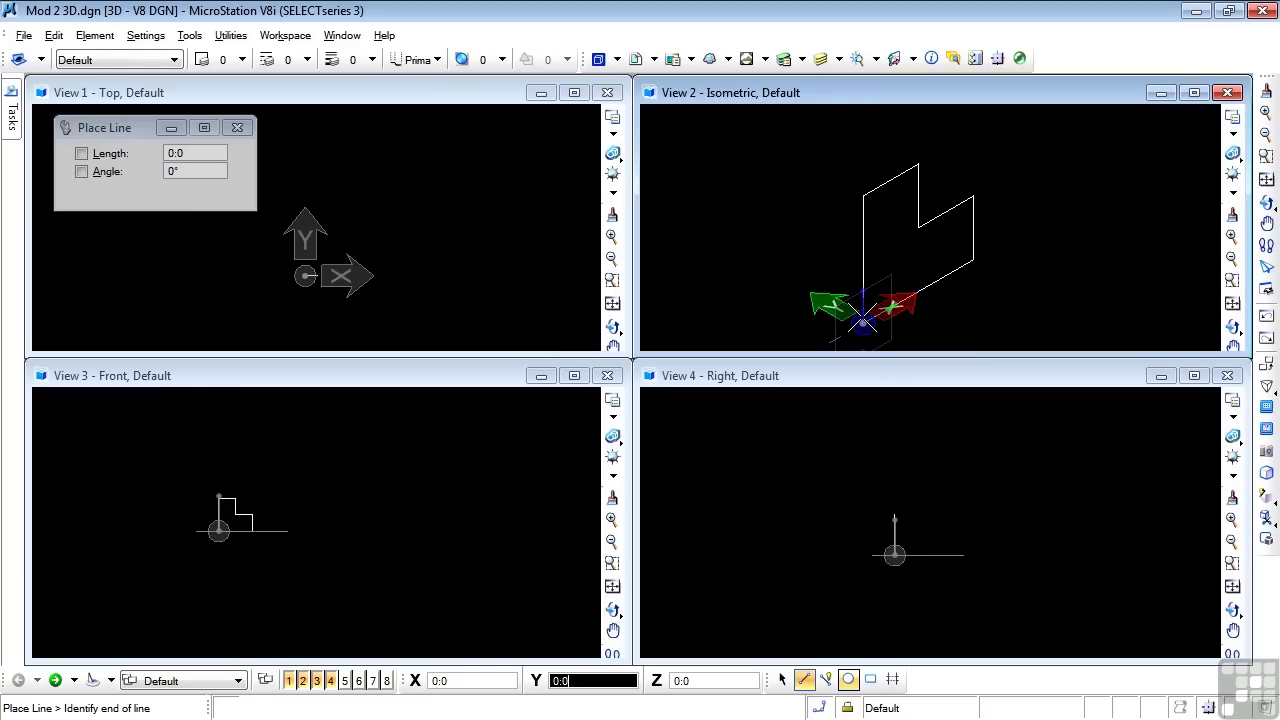
pyautogui.rightClick(862, 322)
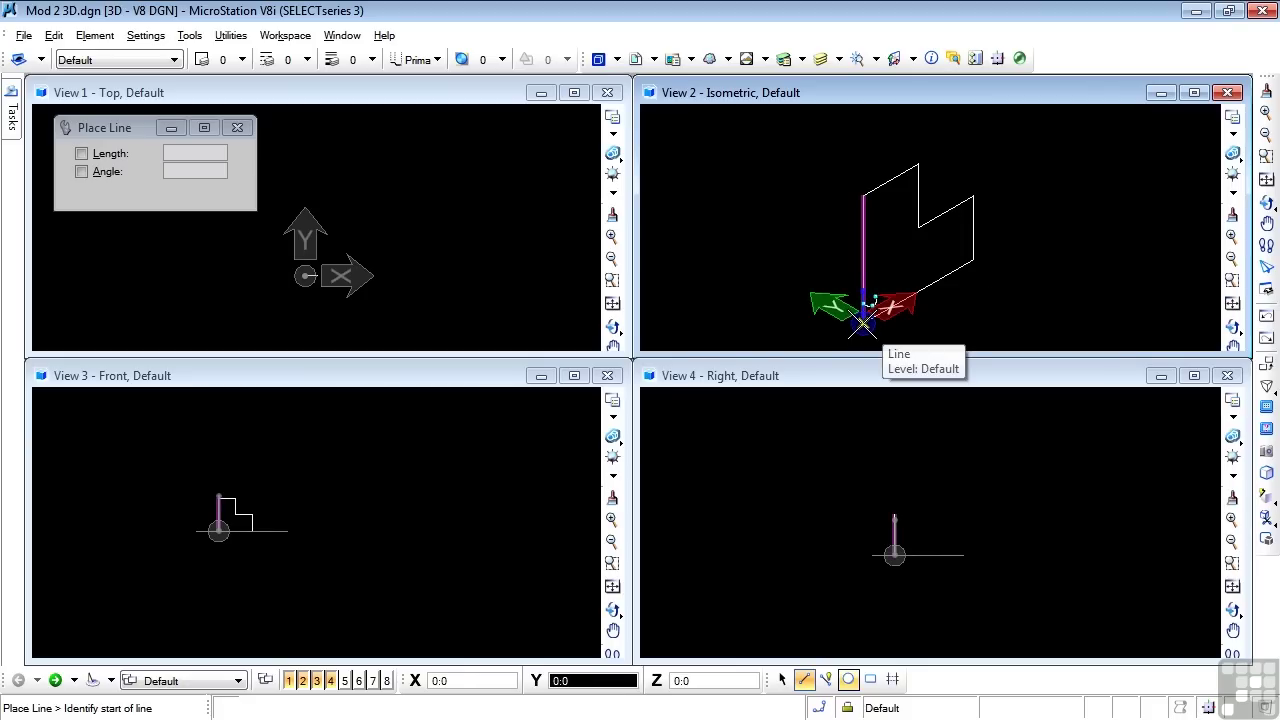
# Place a 0:5 depth line from the origin along the Y axis, perpendicular to the stepped profile
pyautogui.click(862, 324)
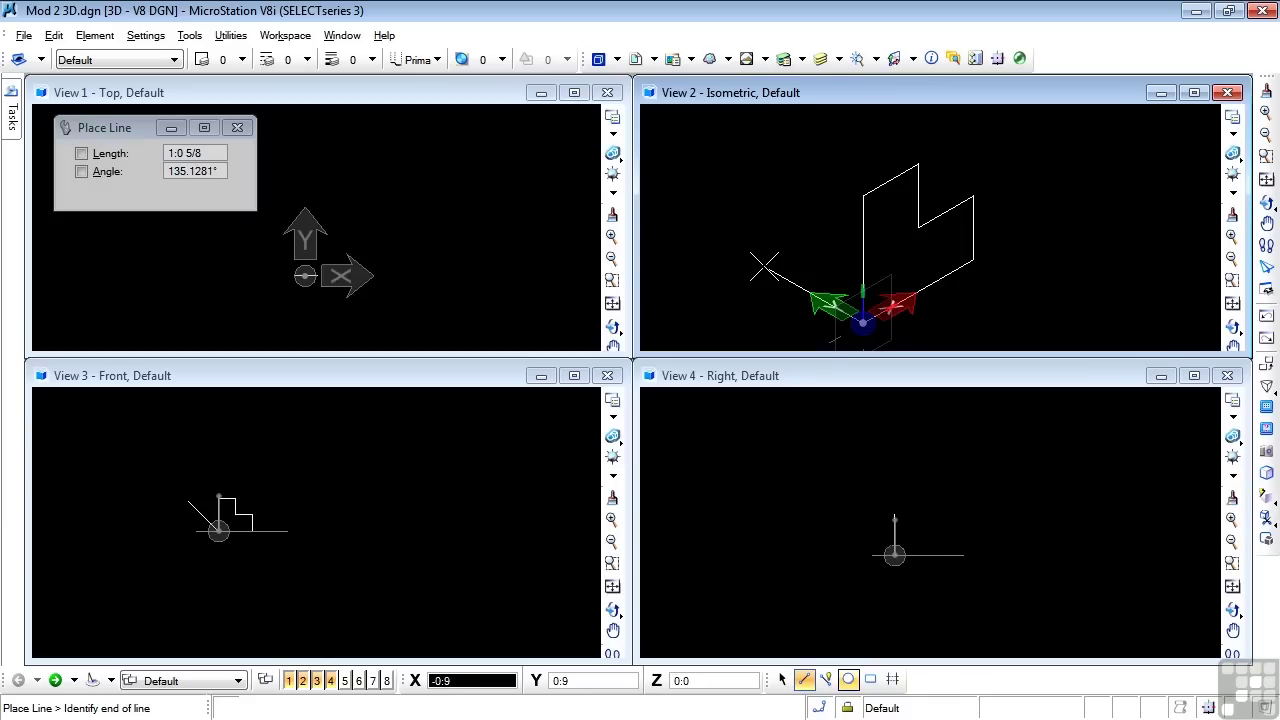
pyautogui.scroll(-1, 788, 250)
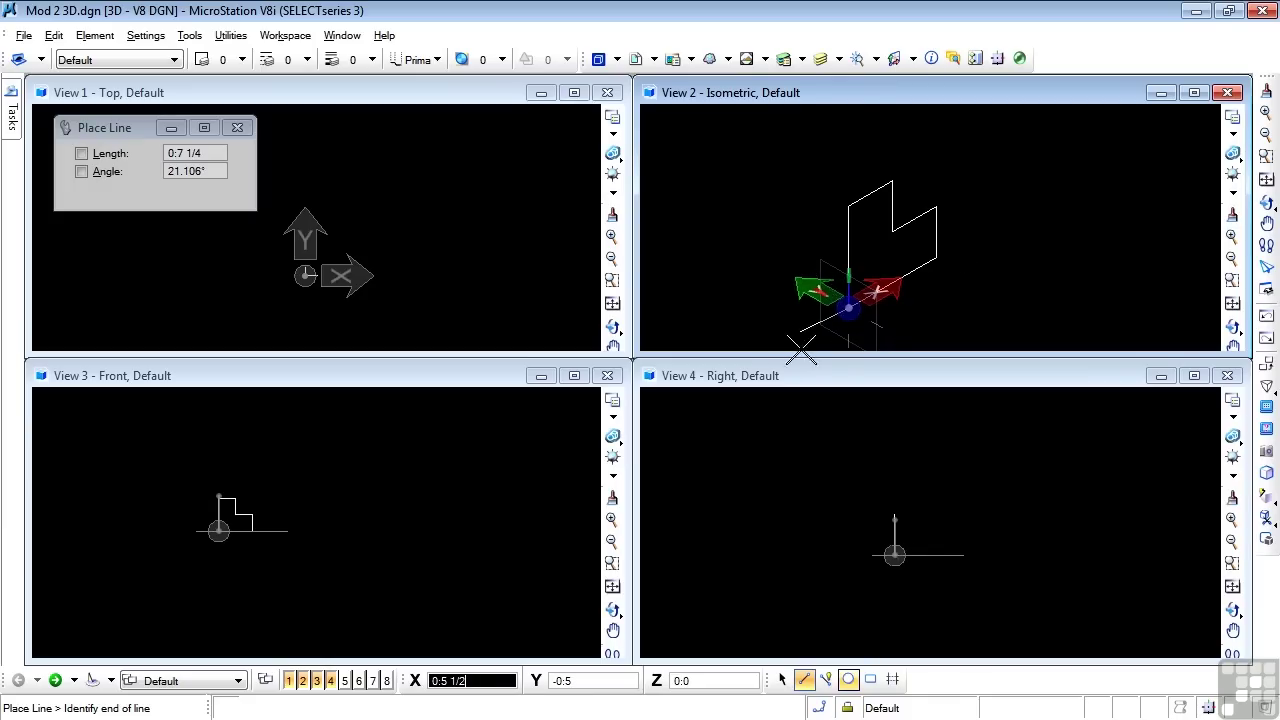
pyautogui.scroll(2, 801, 329)
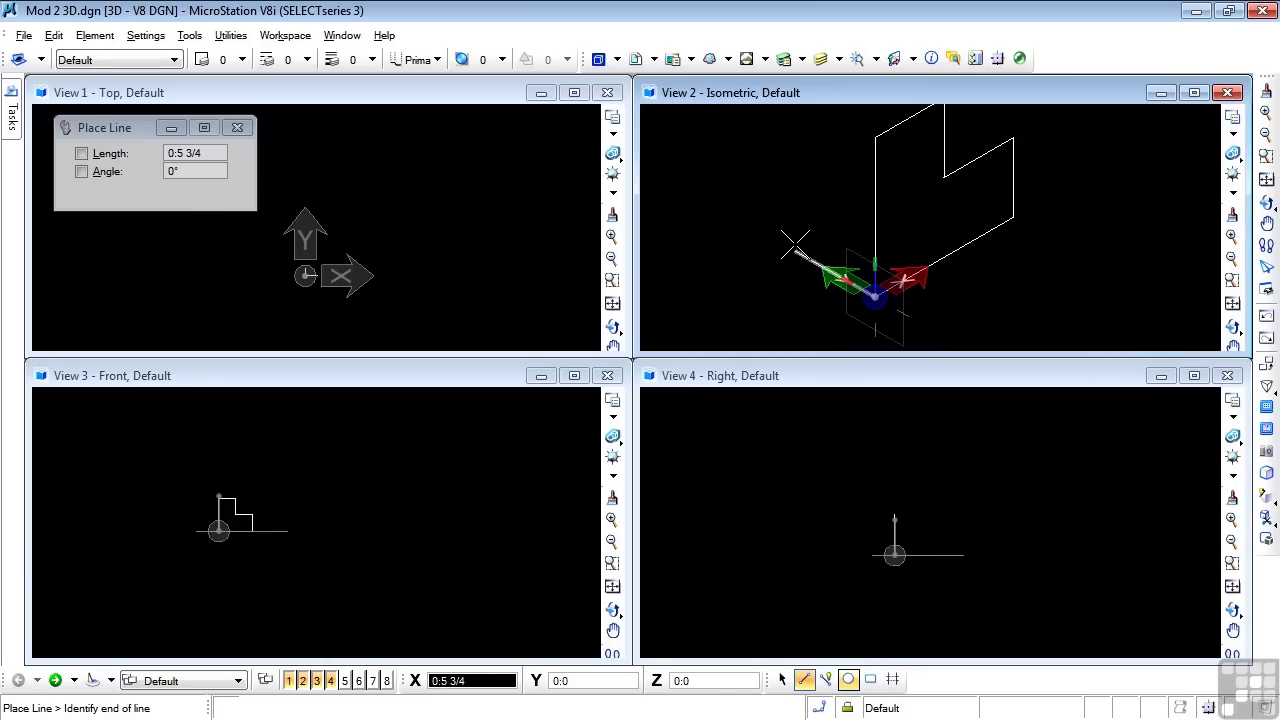
pyautogui.write(':5')
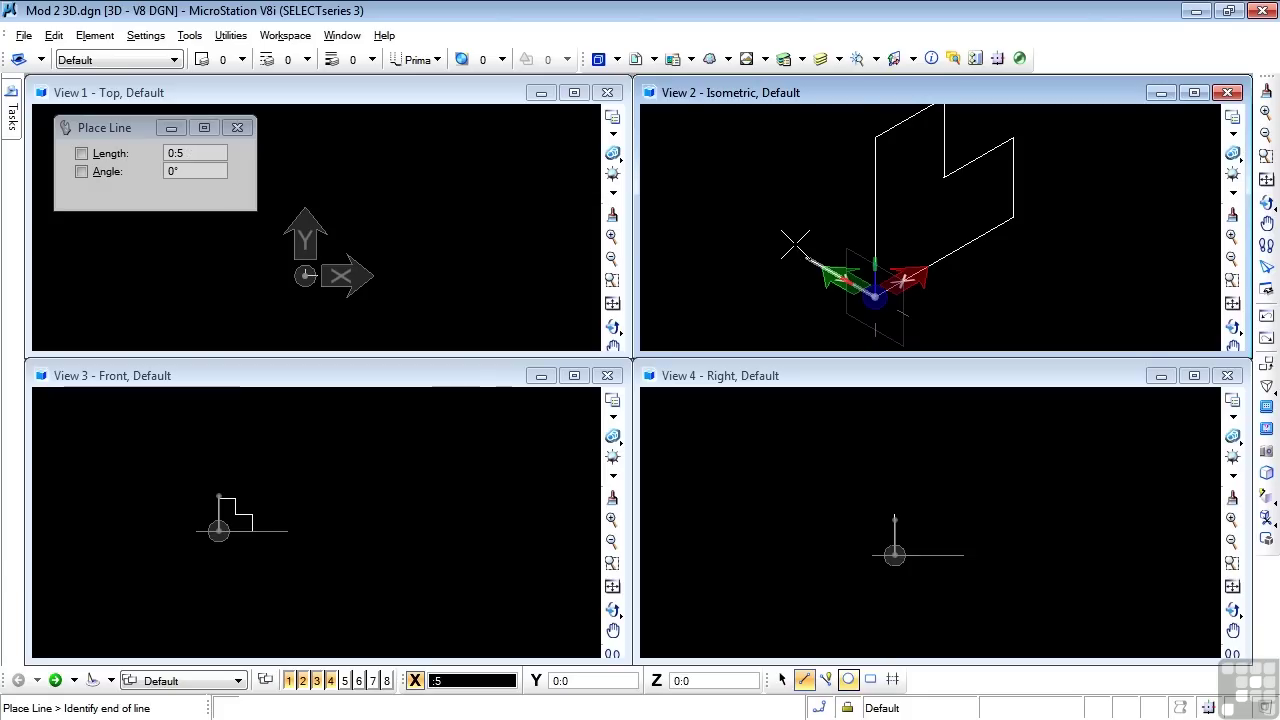
pyautogui.click(795, 244)
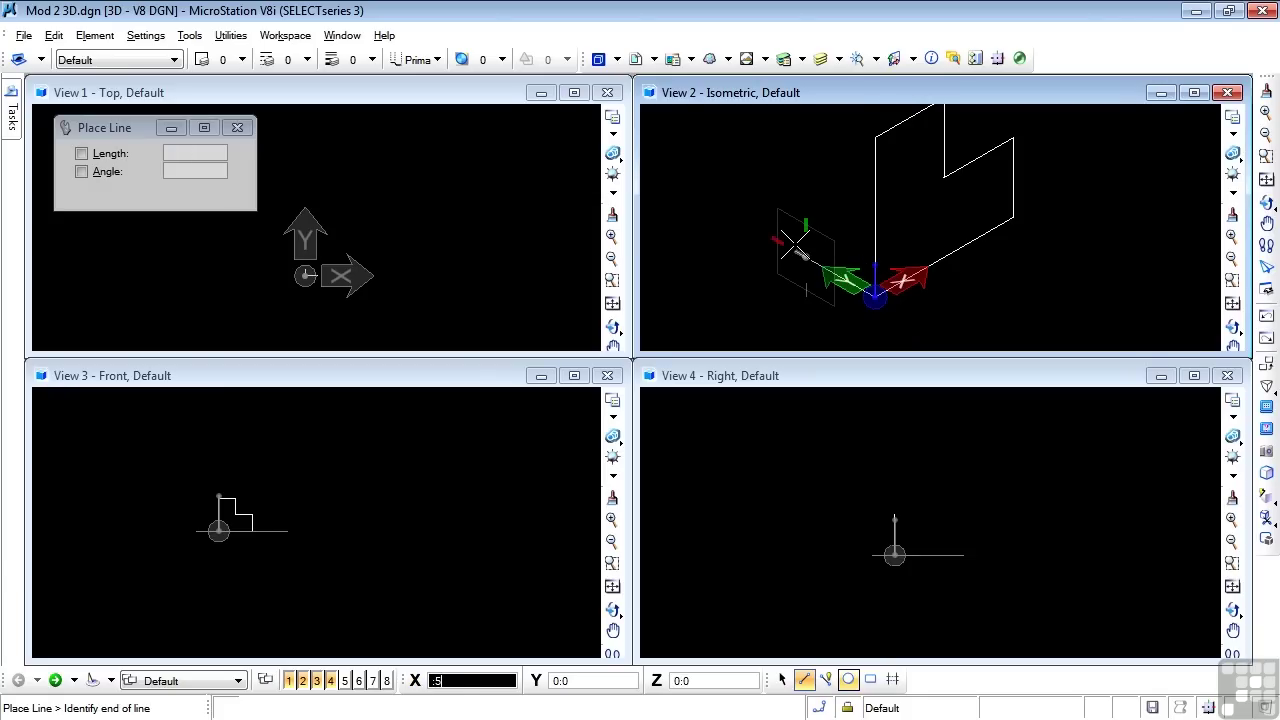
pyautogui.rightClick(806, 134)
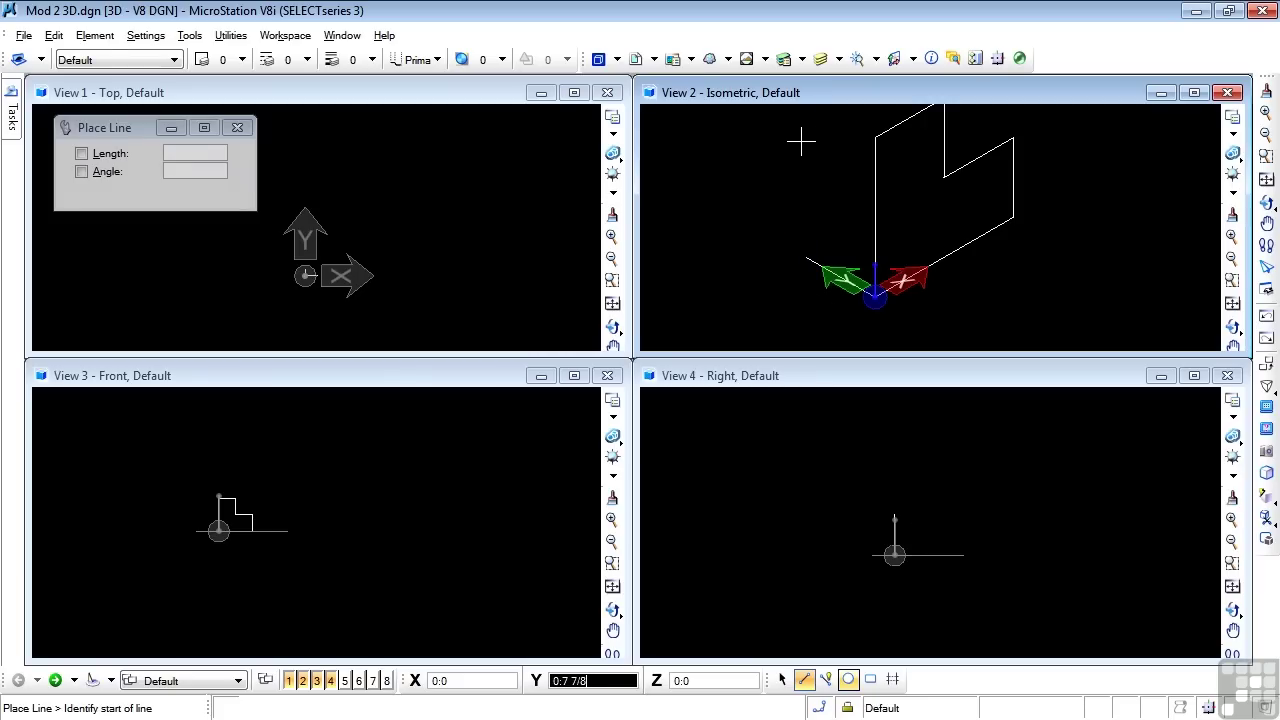
pyautogui.click(782, 680)
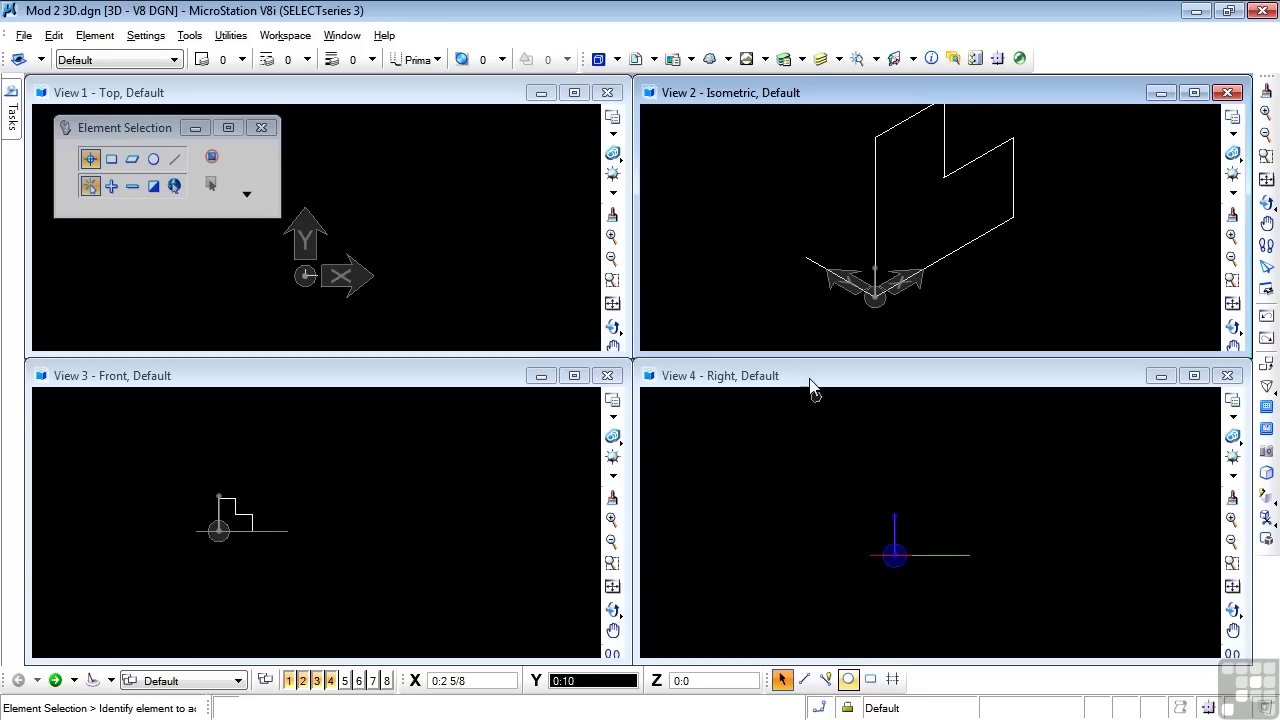
# Copy the depth line from the origin to the other five corners of the stepped profile
pyautogui.scroll(-1, 806, 282)
pyautogui.rightClick(806, 282)
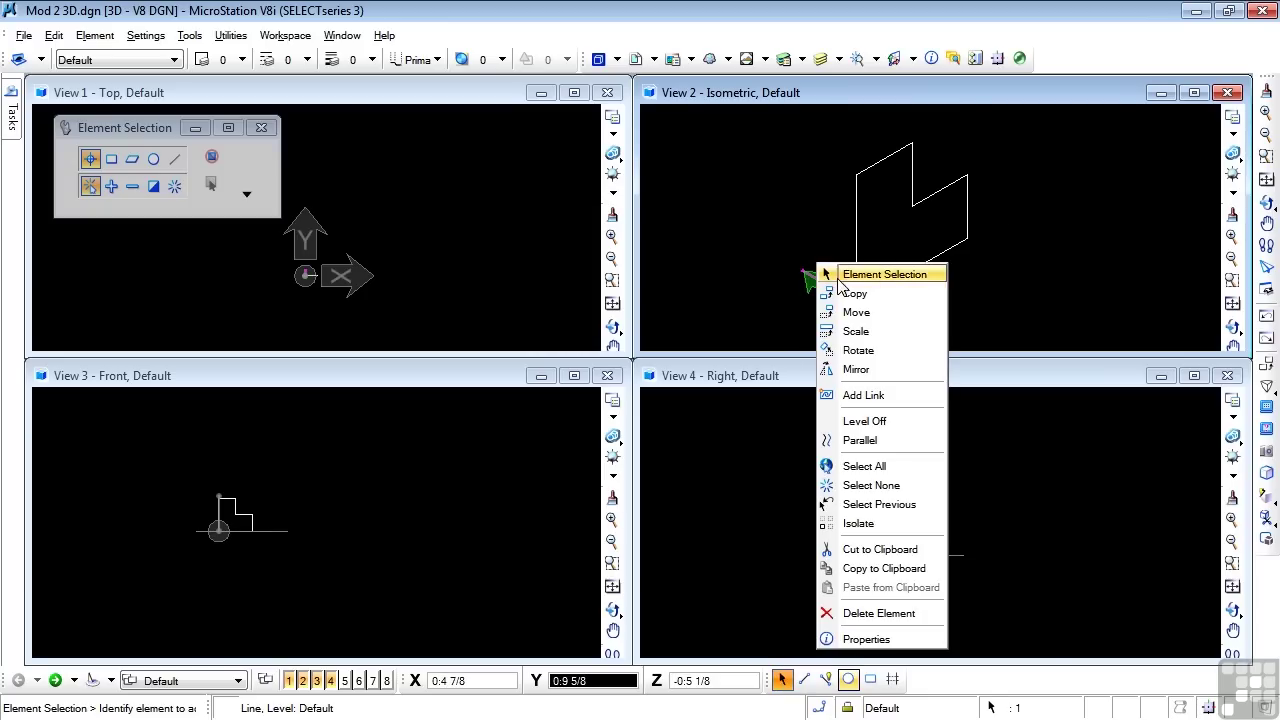
pyautogui.click(845, 294)
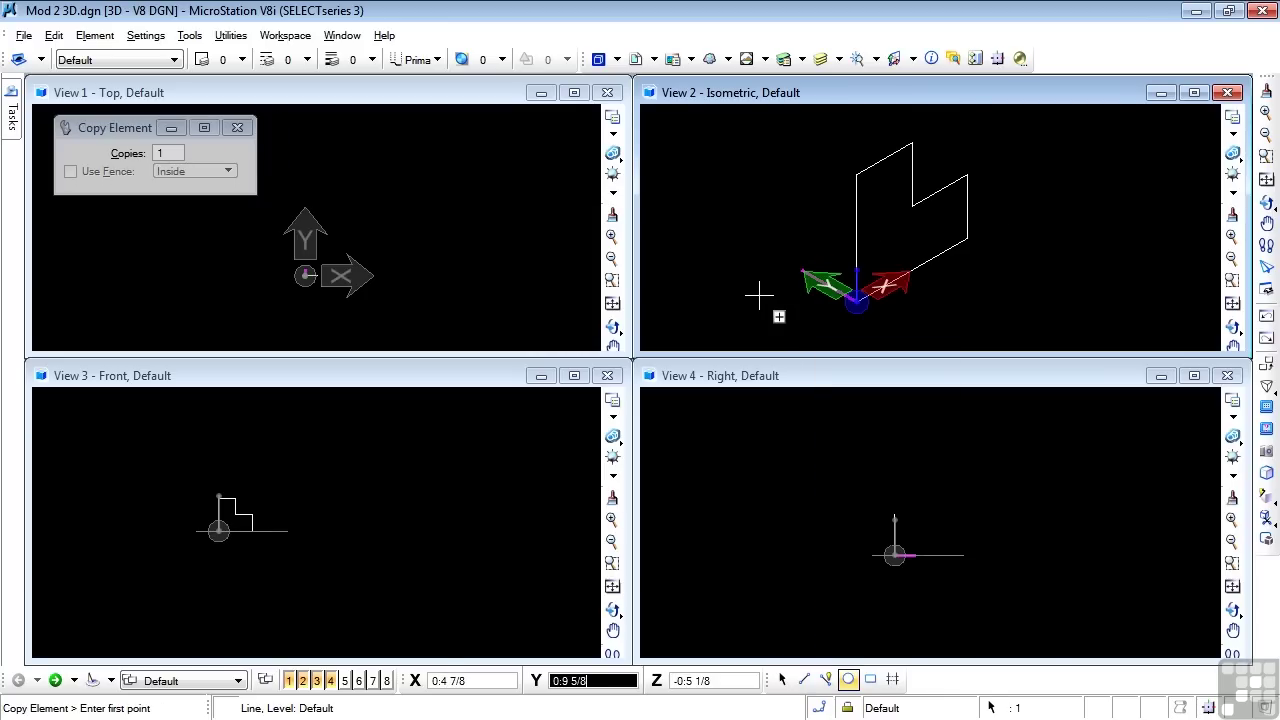
pyautogui.click(856, 298)
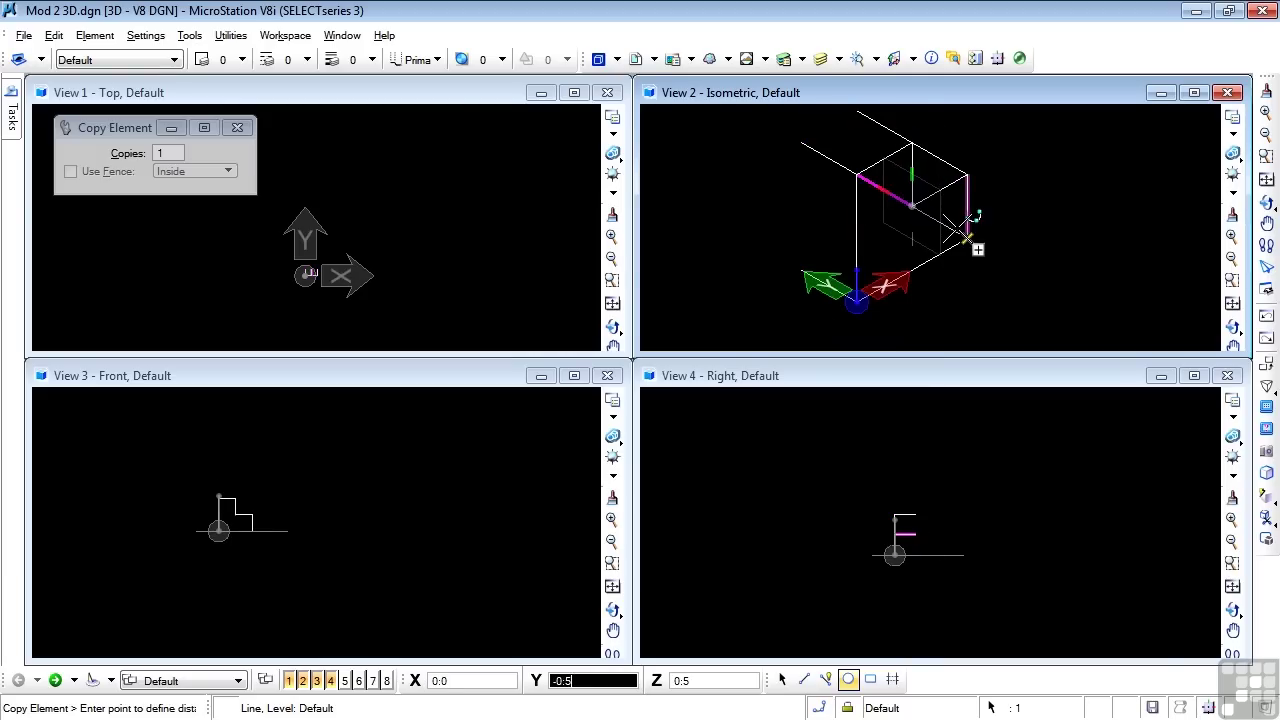
pyautogui.press('Escape')
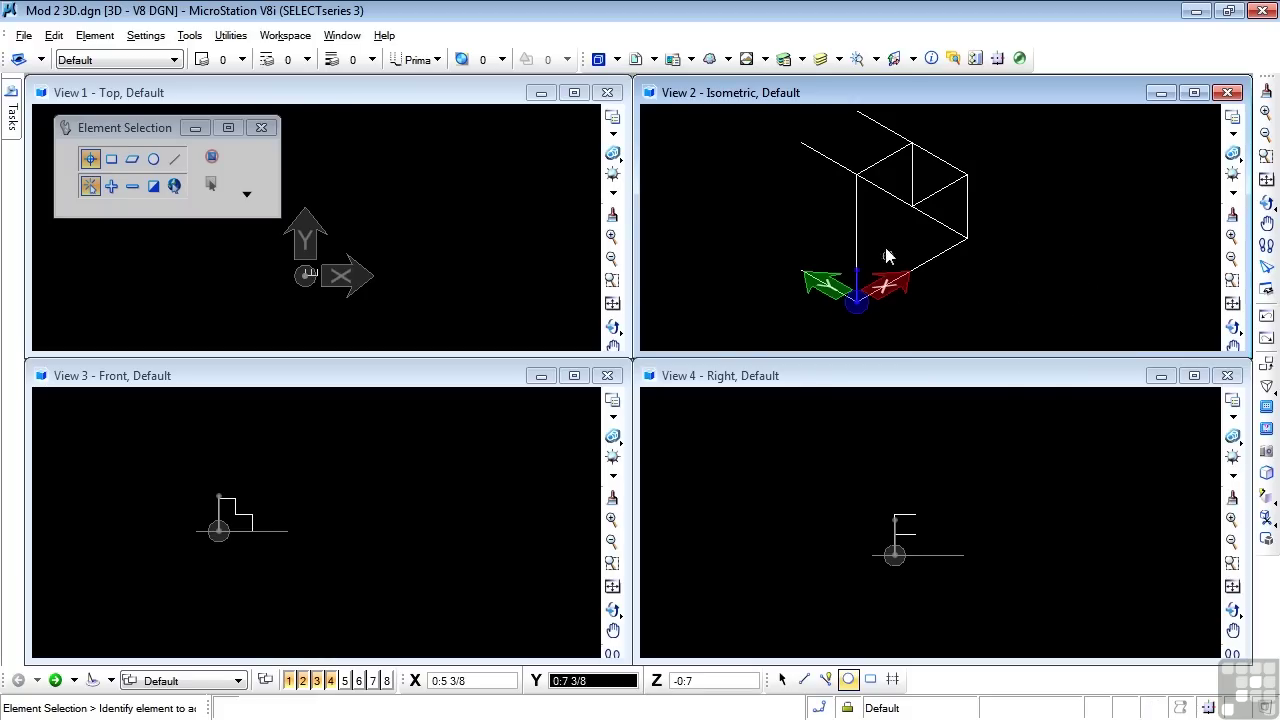
# Copy the six front profile lines from the origin to the depth line's far end to form the back face
pyautogui.click(859, 232)
pyautogui.keyDown('ctrl'); pyautogui.click(886, 161); pyautogui.keyUp('ctrl')
pyautogui.keyDown('ctrl'); pyautogui.click(911, 182); pyautogui.keyUp('ctrl')
pyautogui.keyDown('ctrl'); pyautogui.click(950, 190); pyautogui.keyUp('ctrl')
pyautogui.keyDown('ctrl'); pyautogui.click(968, 205); pyautogui.keyUp('ctrl')
pyautogui.keyDown('ctrl'); pyautogui.click(940, 262); pyautogui.keyUp('ctrl')
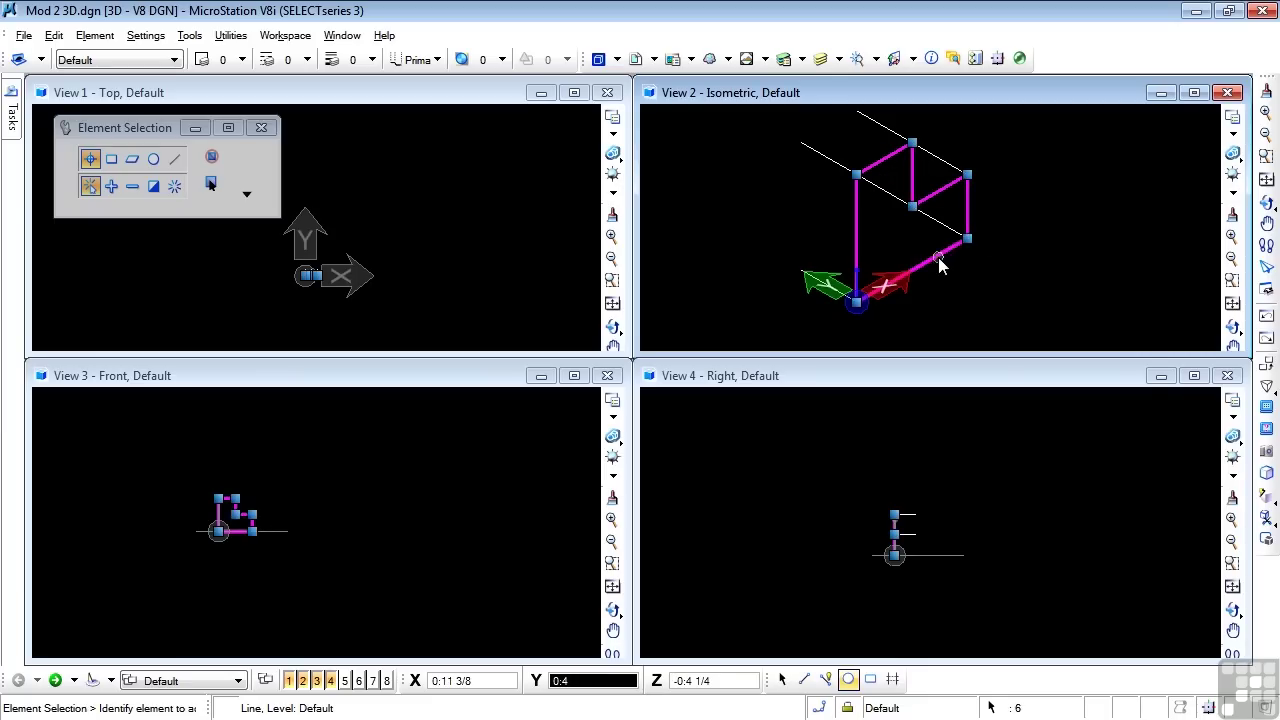
pyautogui.rightClick(1018, 275)
pyautogui.click(1058, 281)
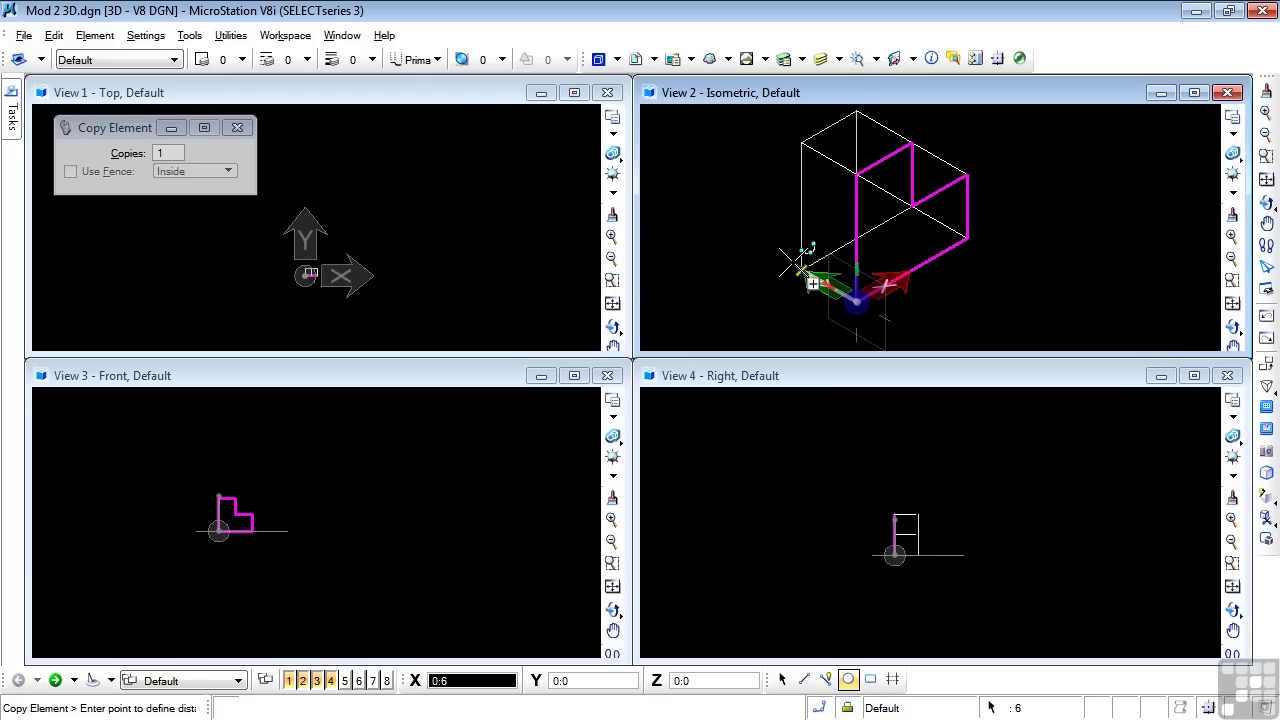
pyautogui.click(812, 286)
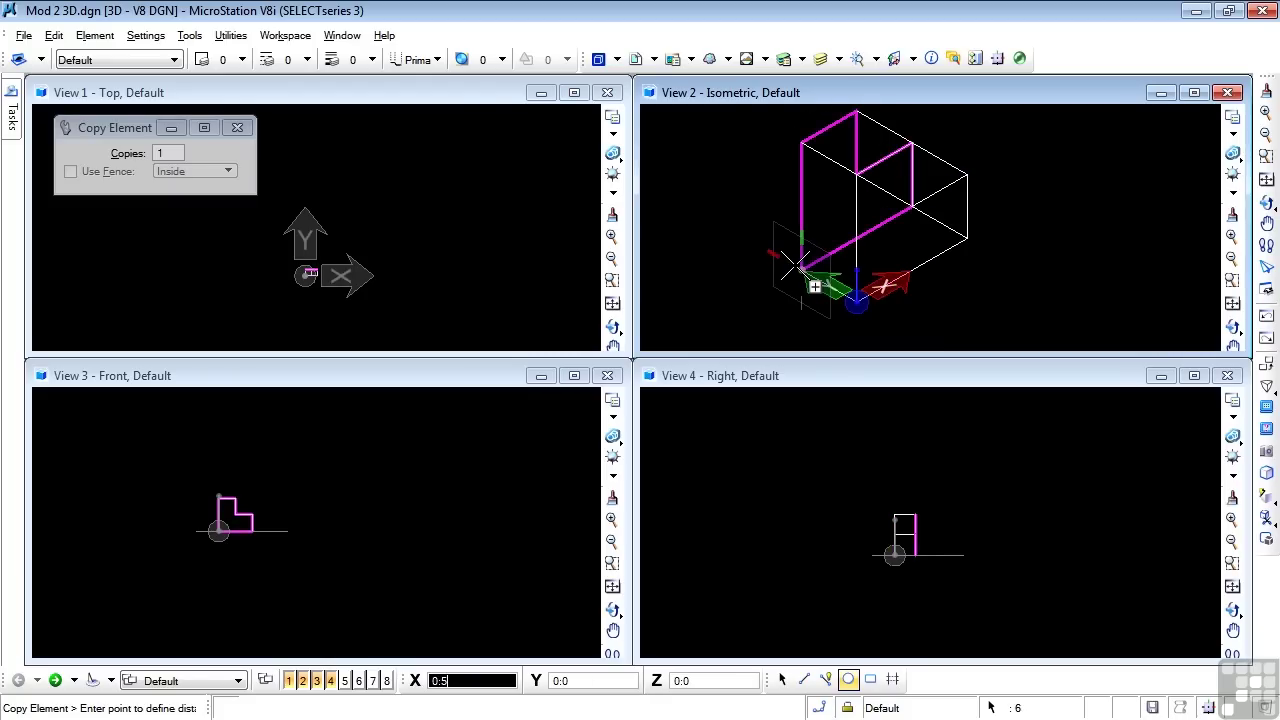
pyautogui.press('Escape')
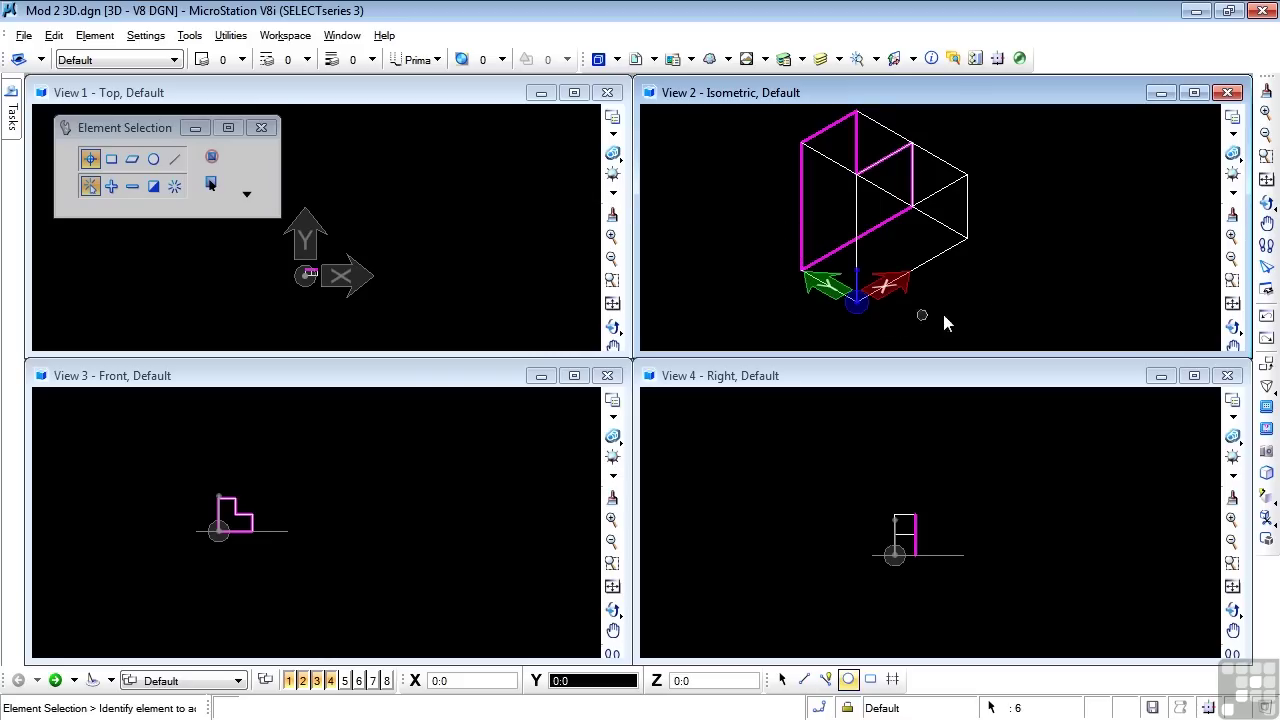
pyautogui.click(998, 309)
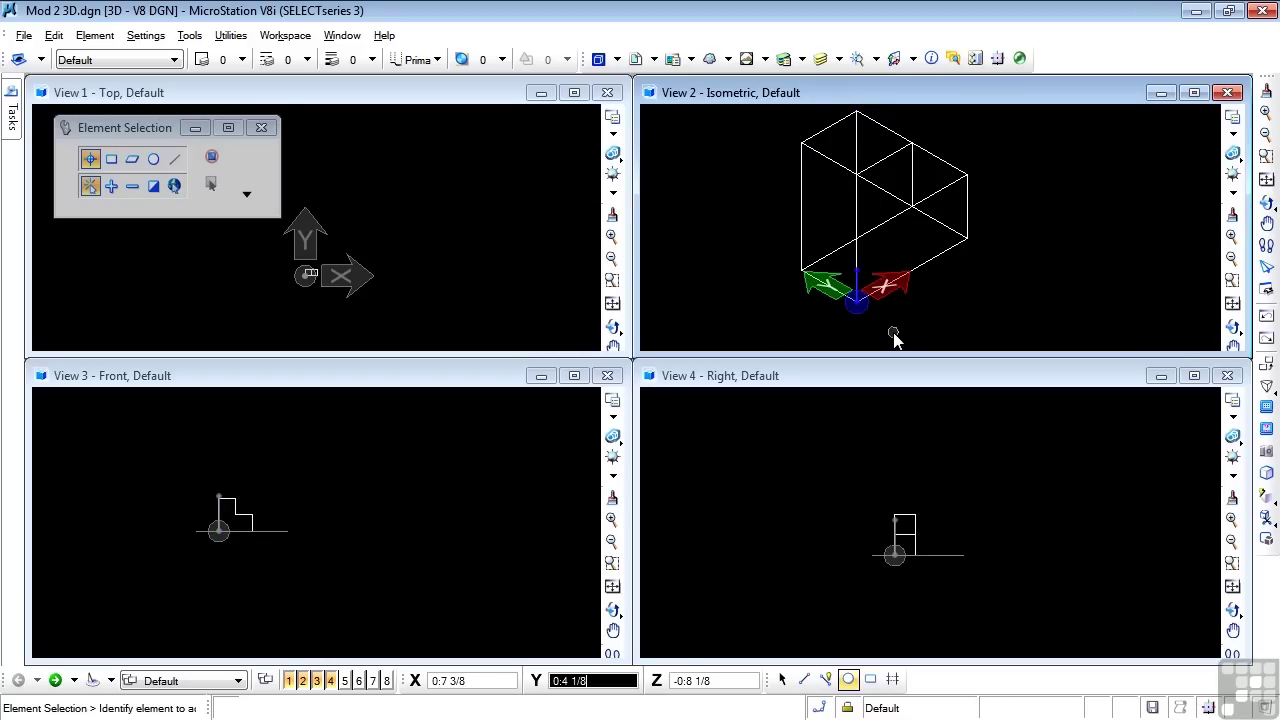
pyautogui.scroll(1, 930, 118)
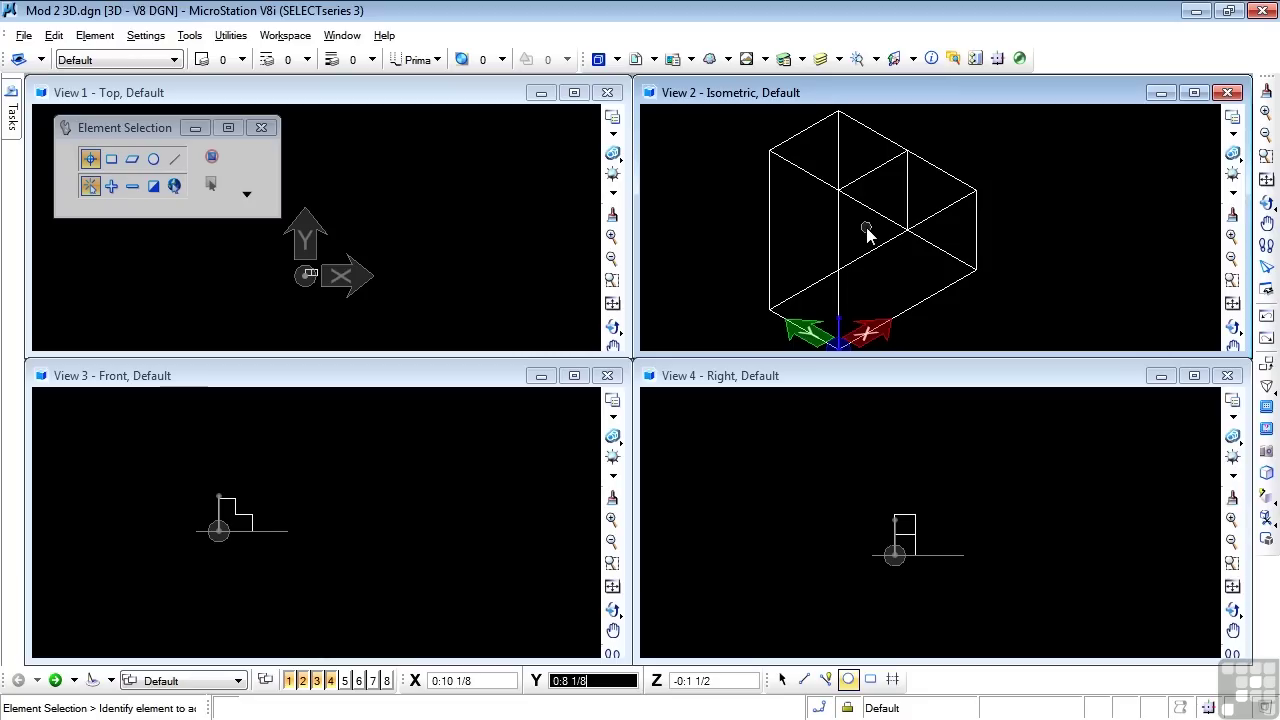
# Enlarge the stepped block in the Top, Front and Right views to examine its outline from each side
pyautogui.click(552, 274)
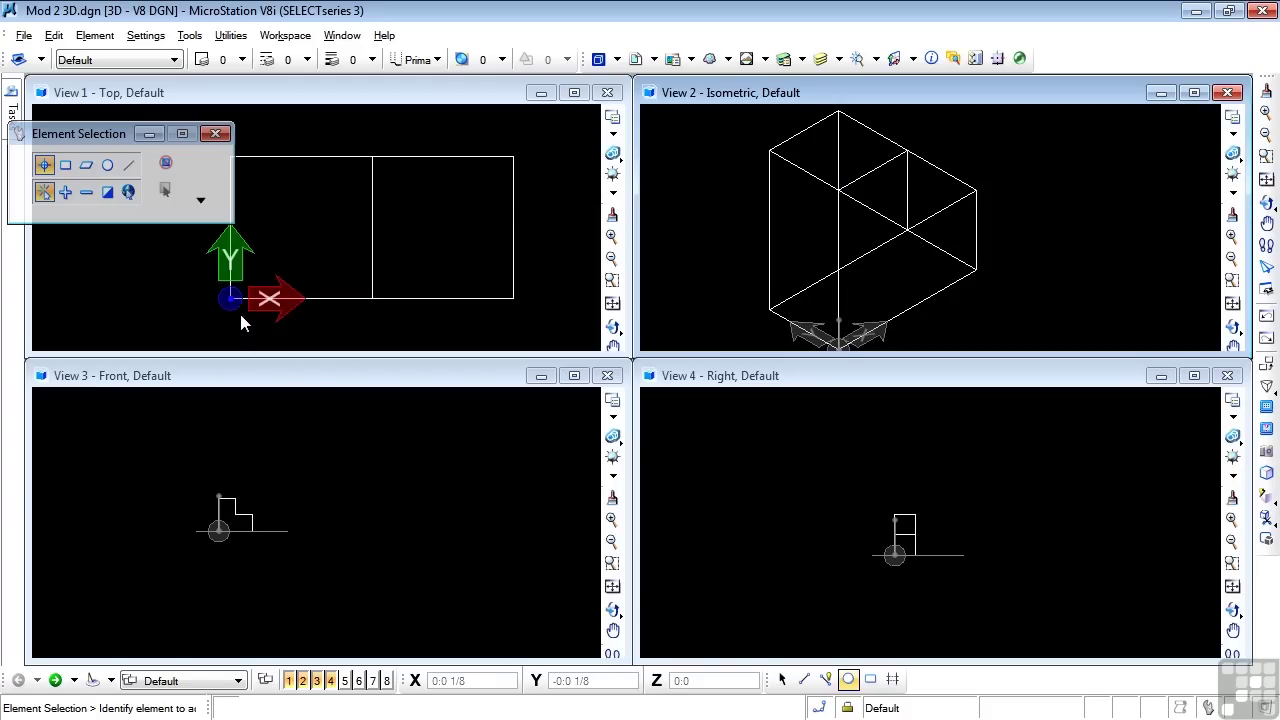
pyautogui.scroll(8, 192, 549)
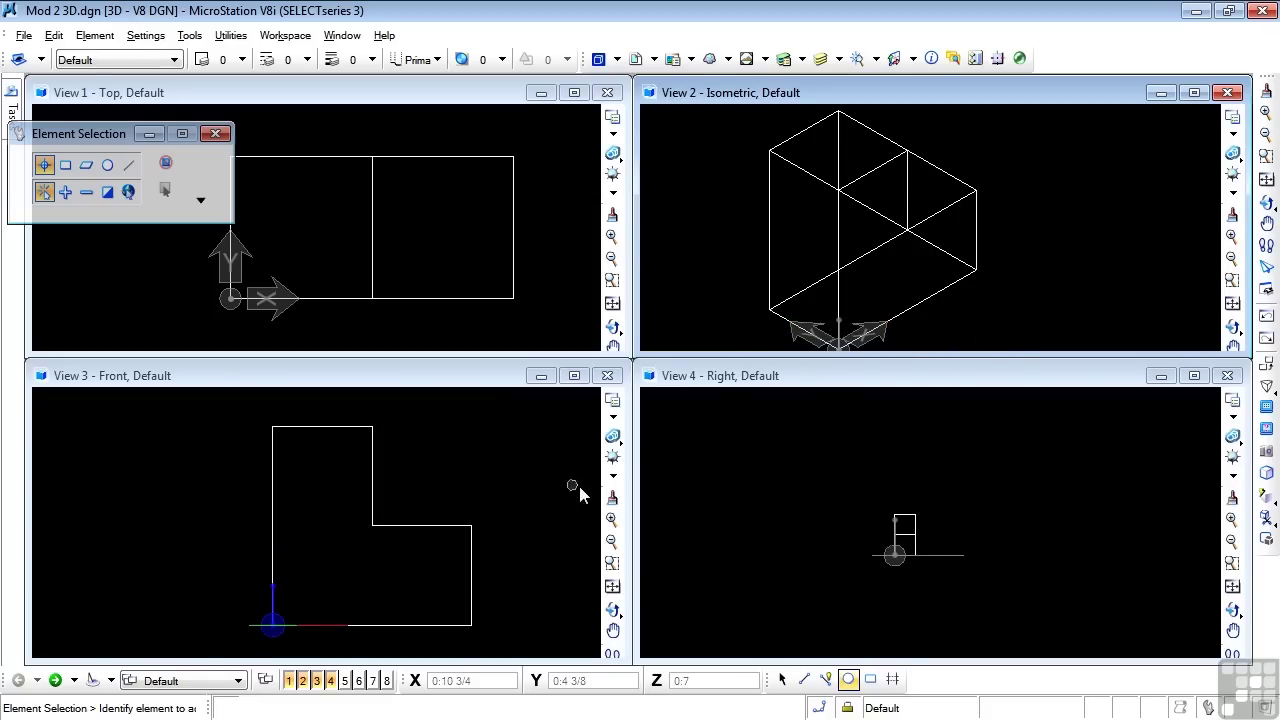
pyautogui.scroll(1, 904, 555)
pyautogui.scroll(5, 904, 555)
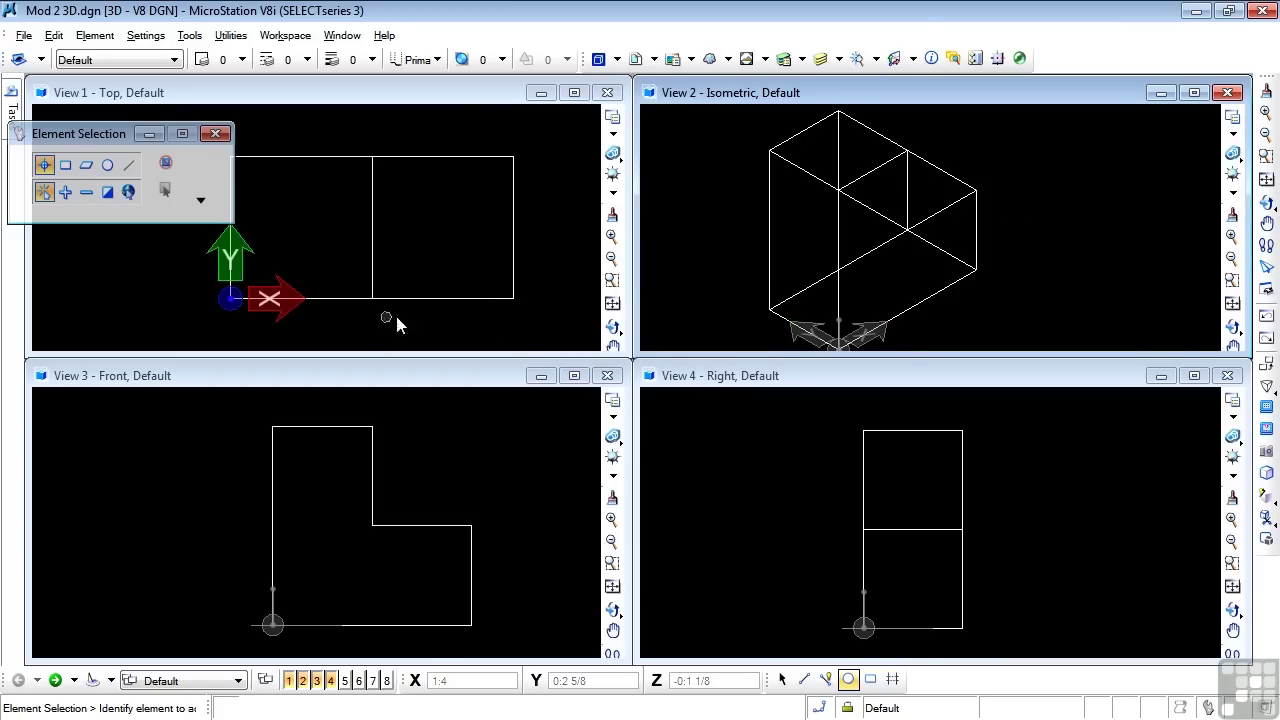
pyautogui.click(612, 303)
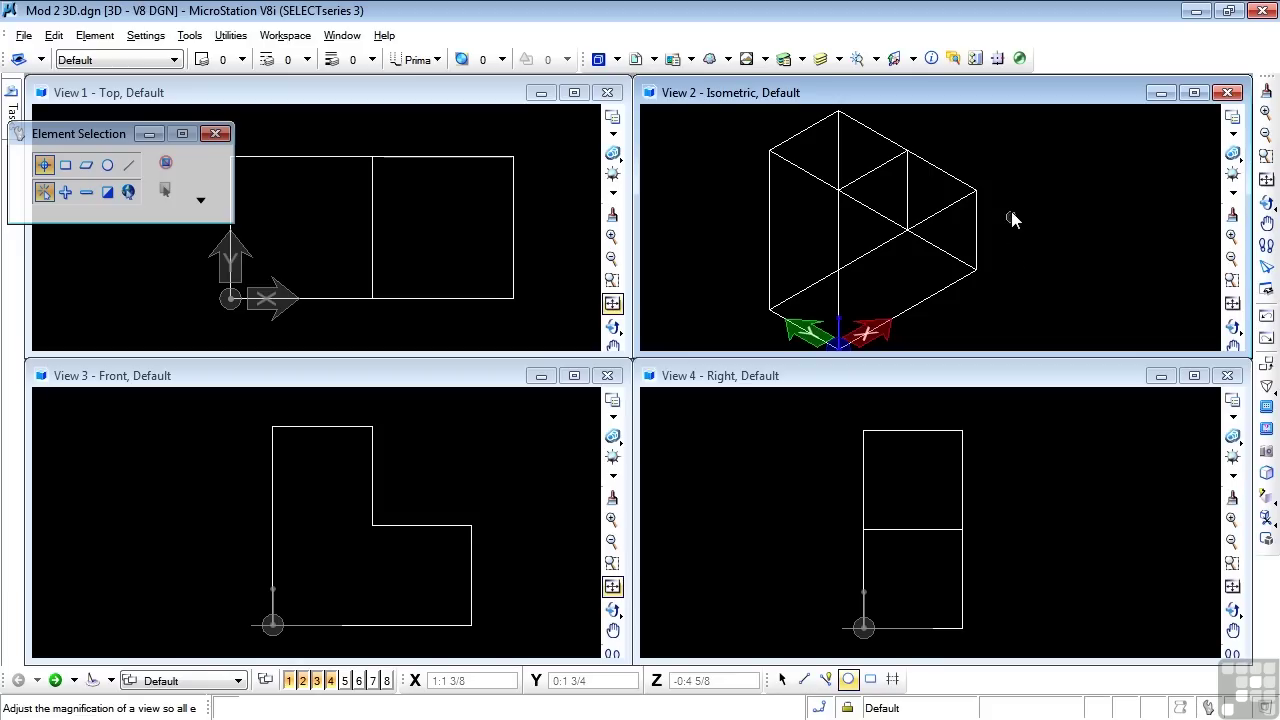
# Zoom out in the Isometric view and pan the wireframe block back and forth to view it at different positions
pyautogui.scroll(-2, 1000, 200)
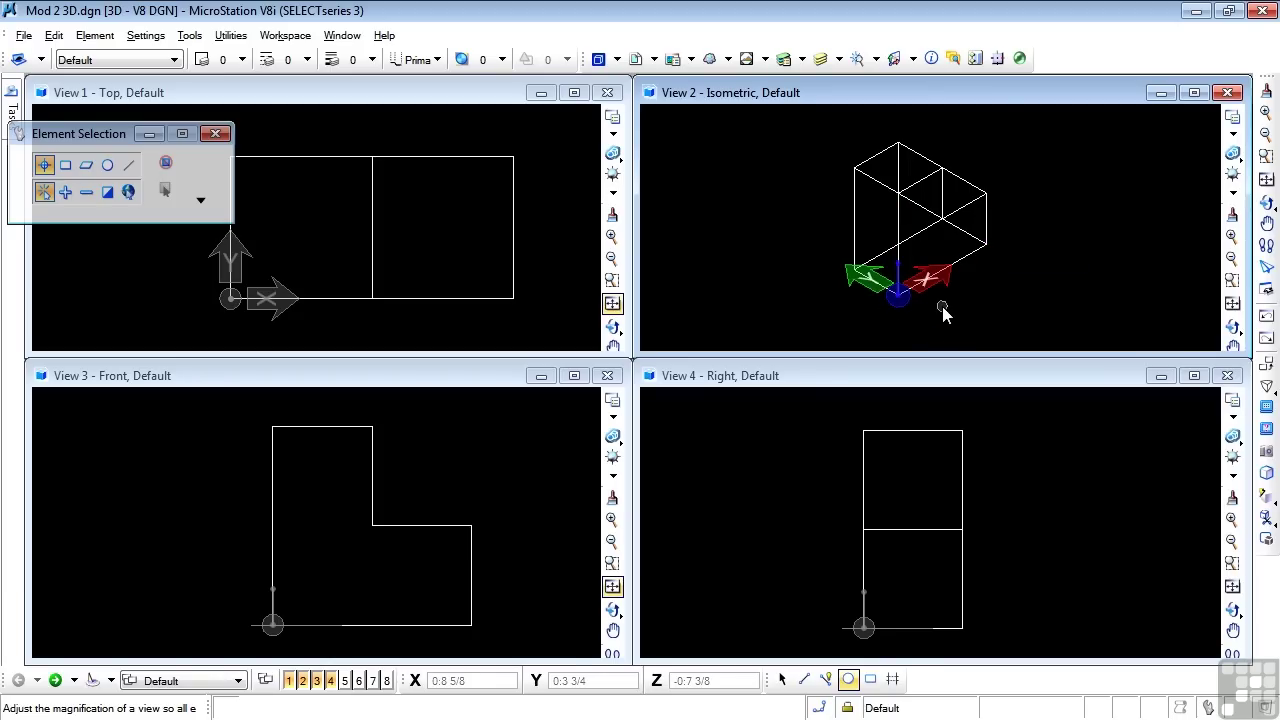
pyautogui.moveTo(1008, 286)
pyautogui.mouseDown(button='middle')
pyautogui.moveTo(1007, 275)
pyautogui.moveTo(1031, 285)
pyautogui.mouseUp(button='middle')
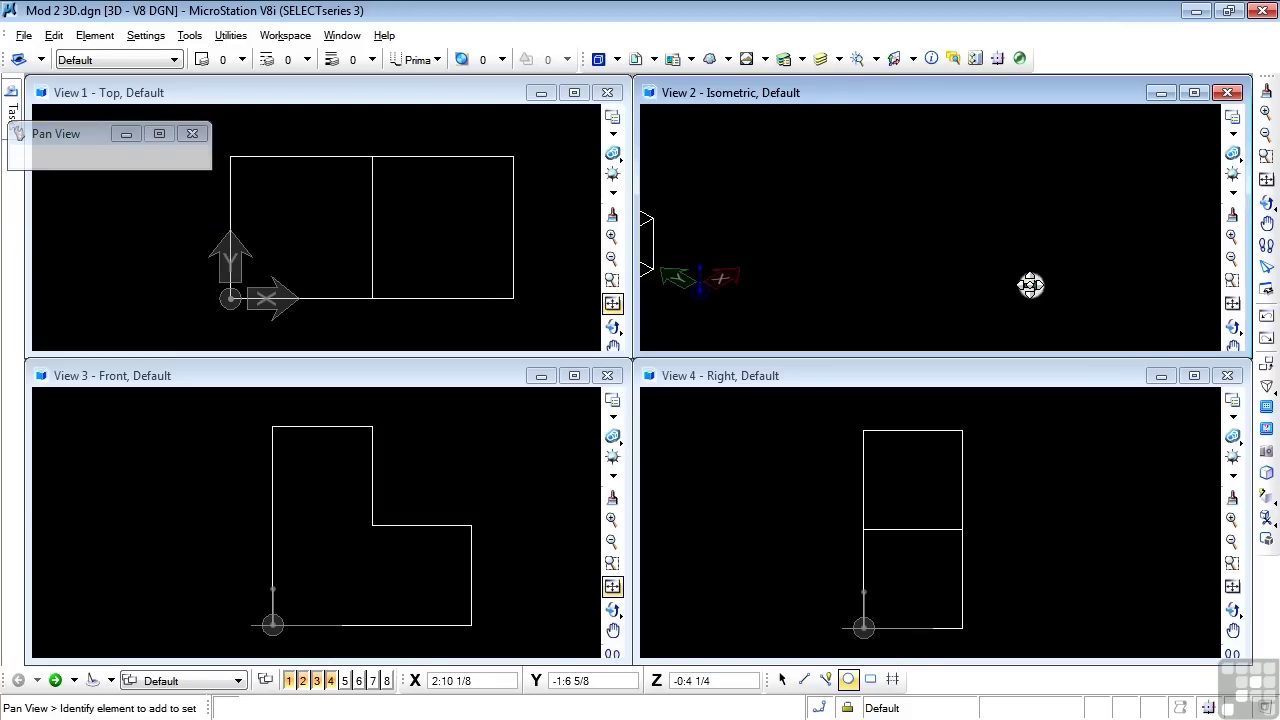
pyautogui.rightClick(1030, 285)
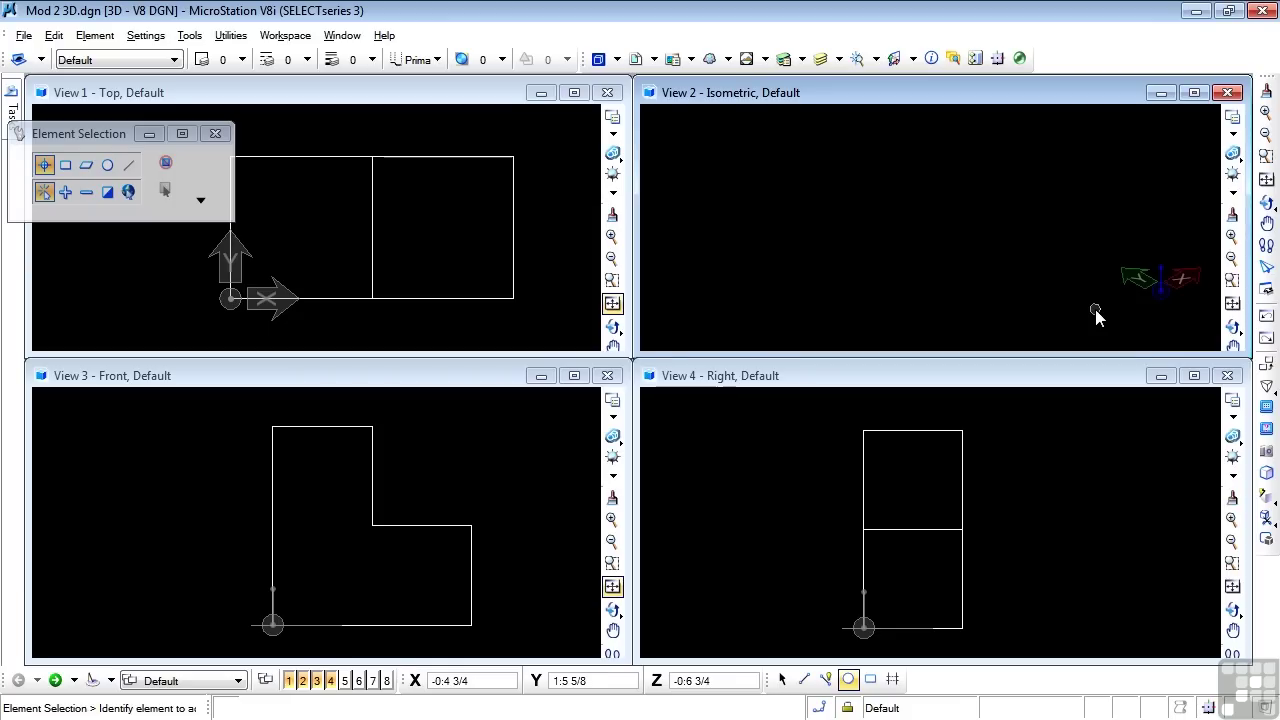
pyautogui.press('F2')
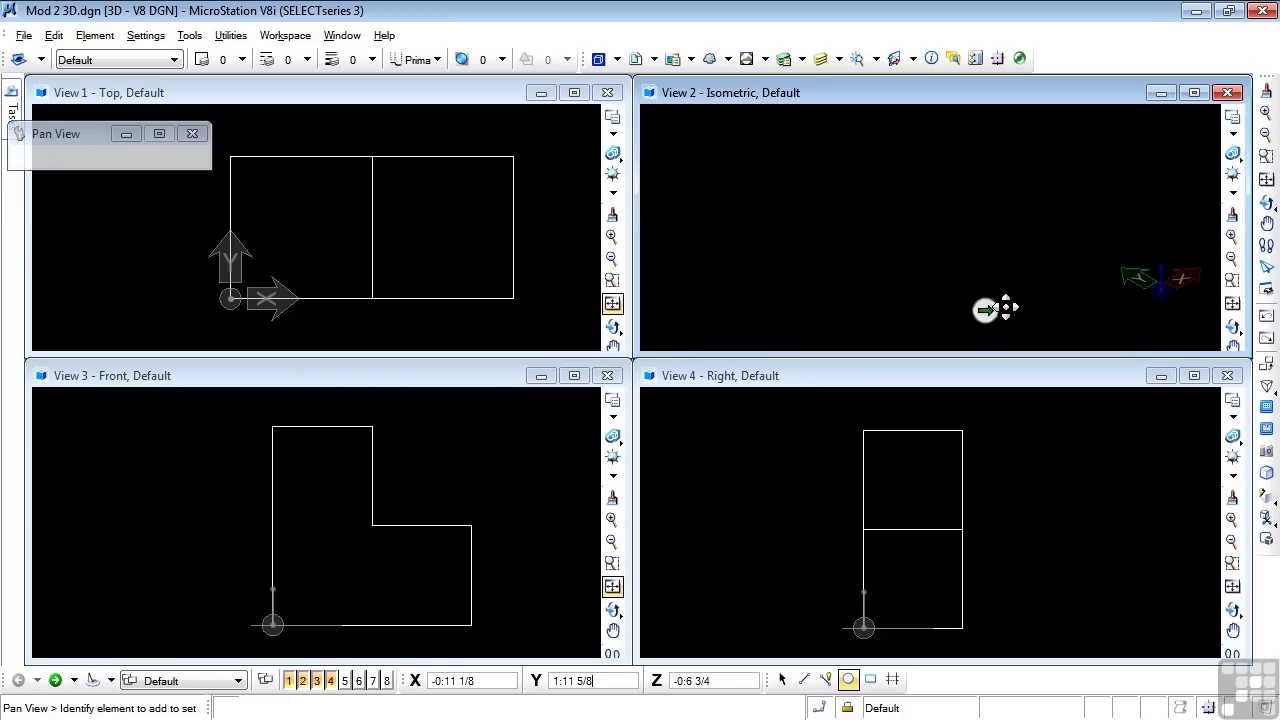
pyautogui.rightClick(922, 310)
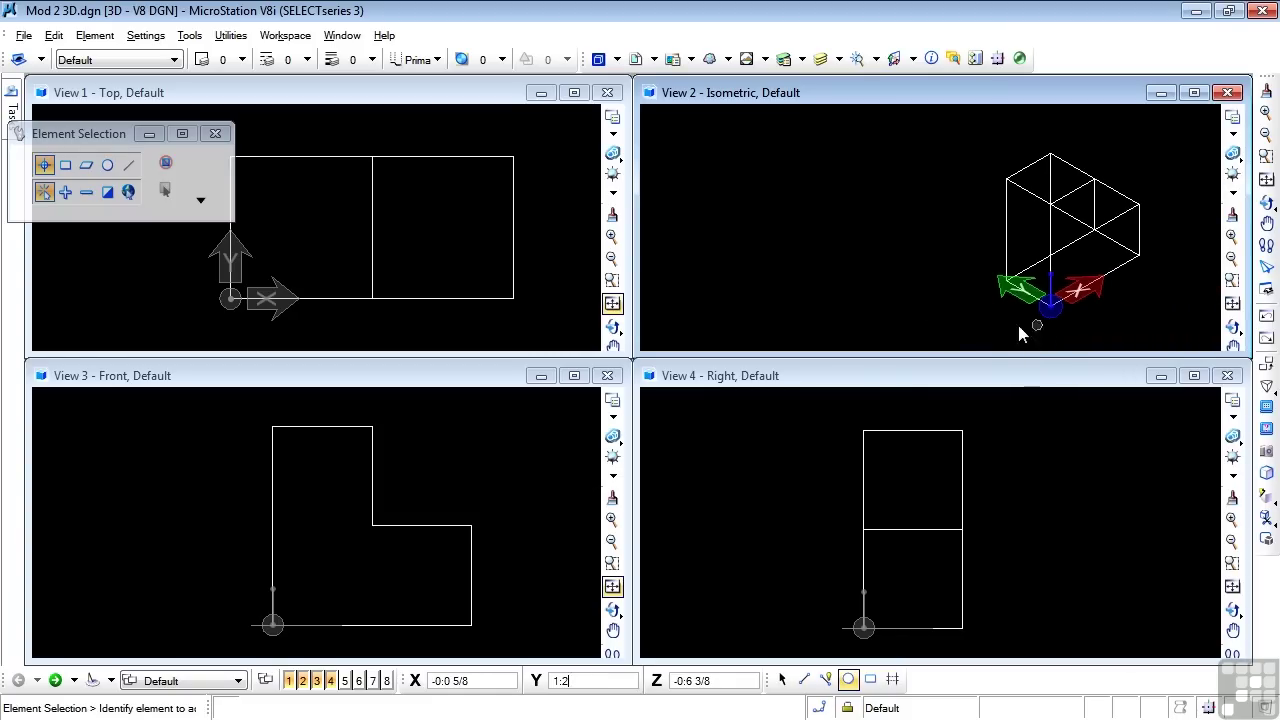
pyautogui.press('F2')
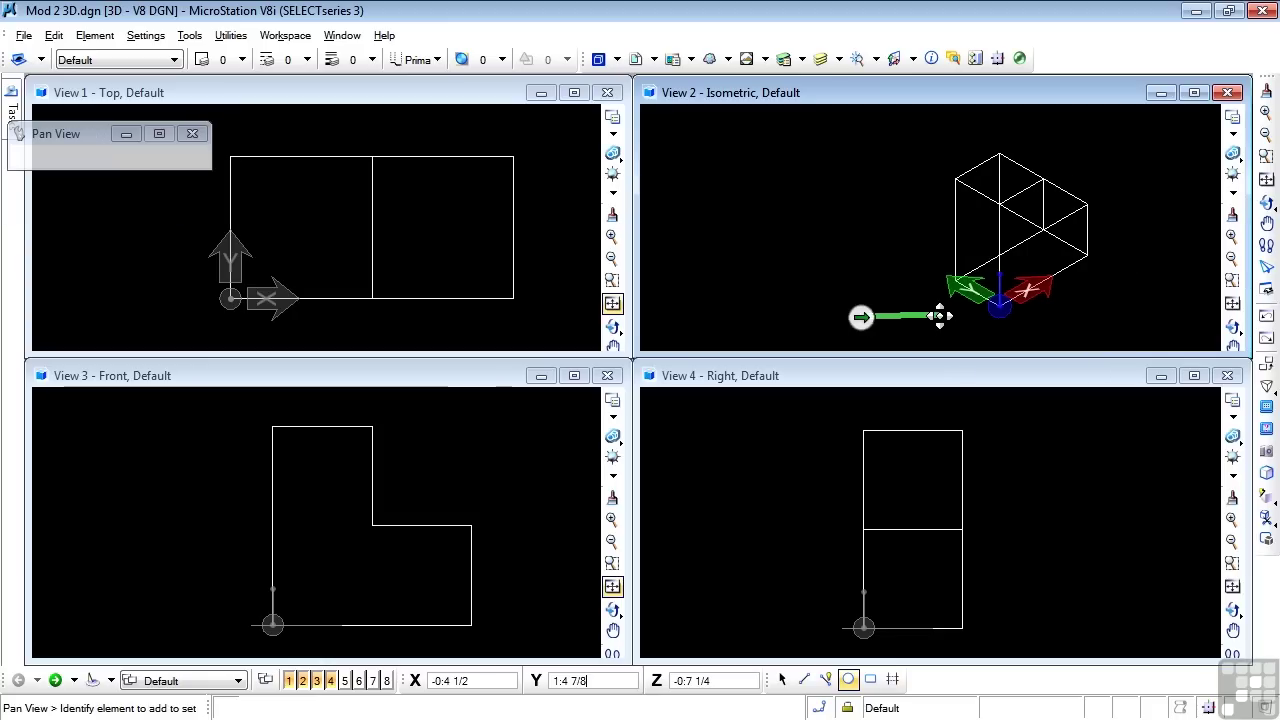
pyautogui.rightClick(943, 320)
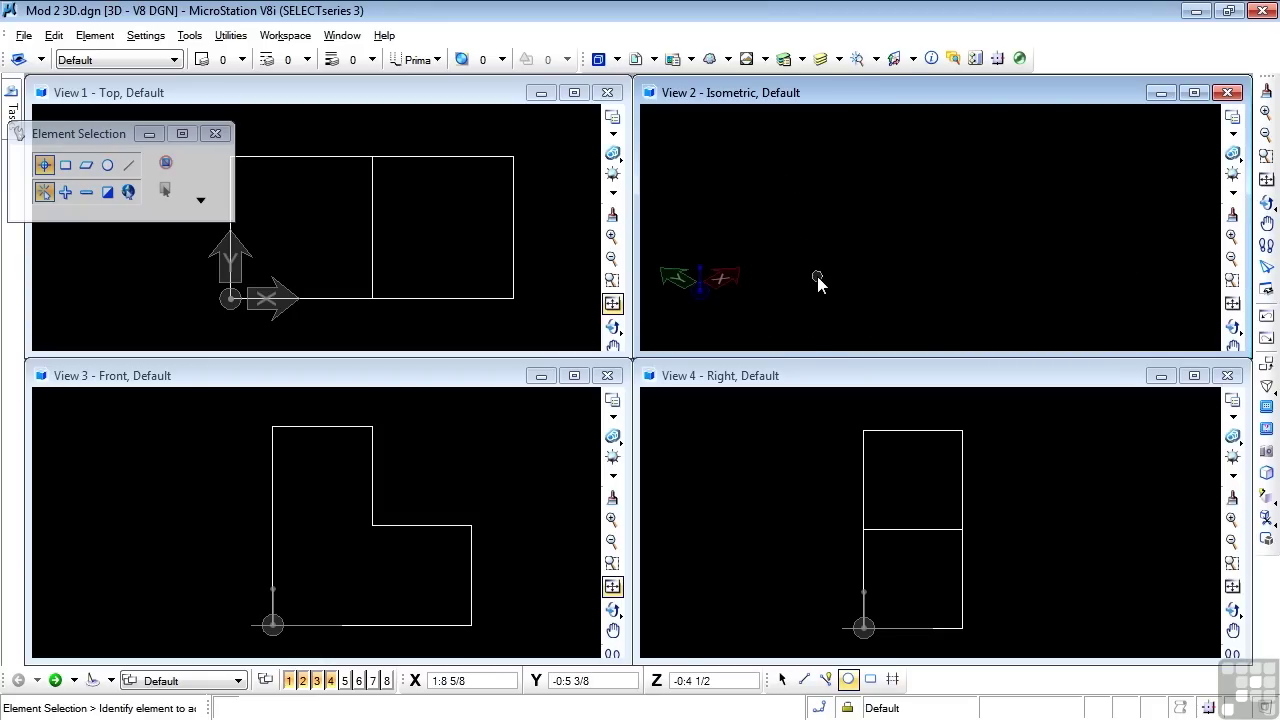
pyautogui.press('F2')
pyautogui.click(895, 286)
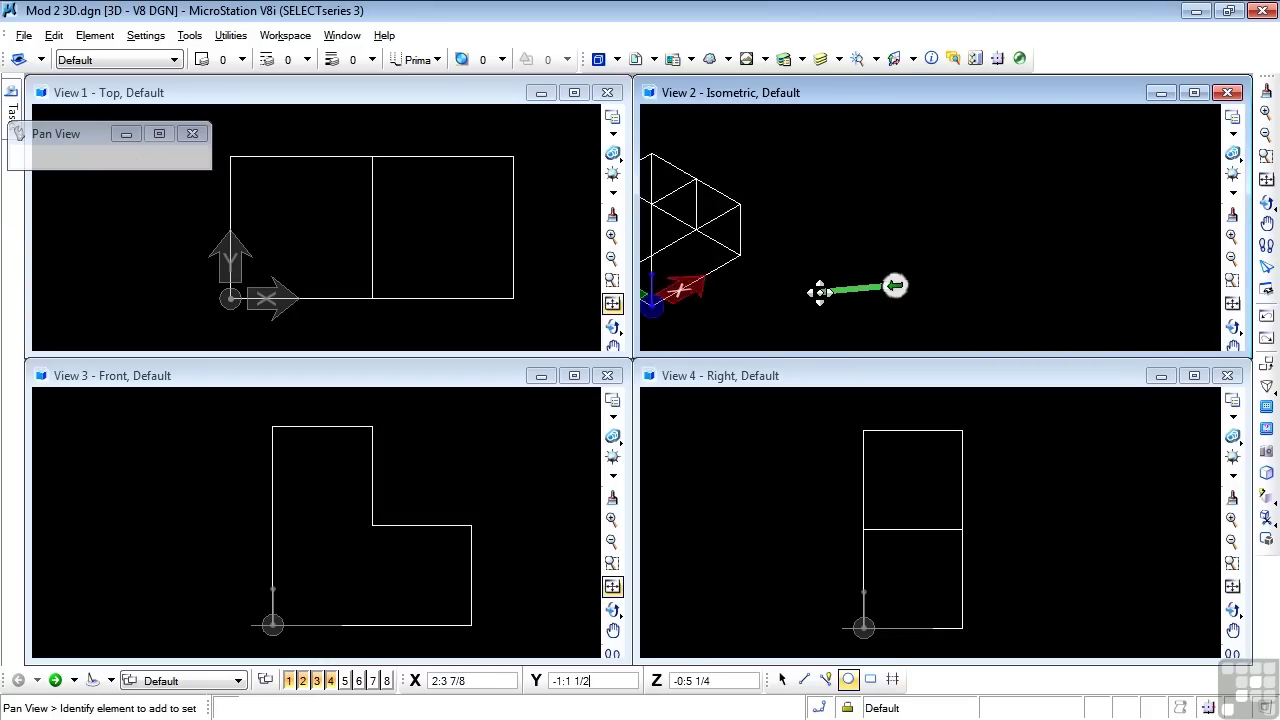
pyautogui.rightClick(956, 275)
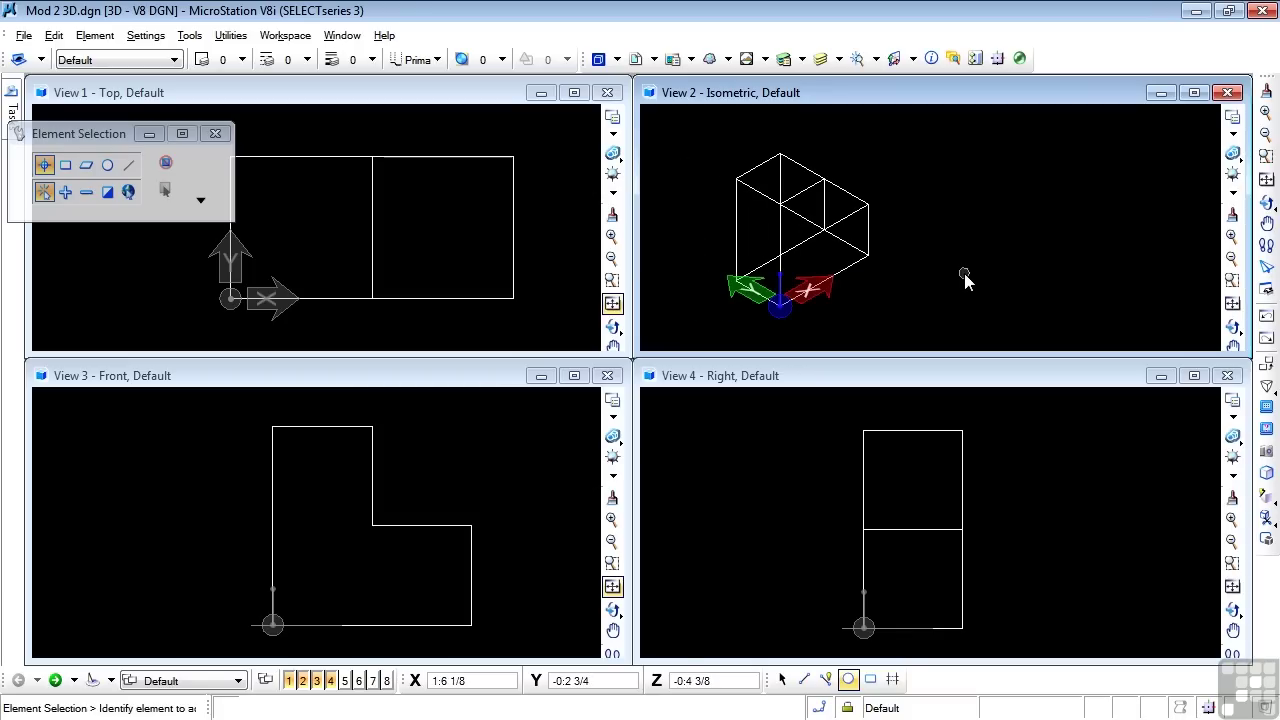